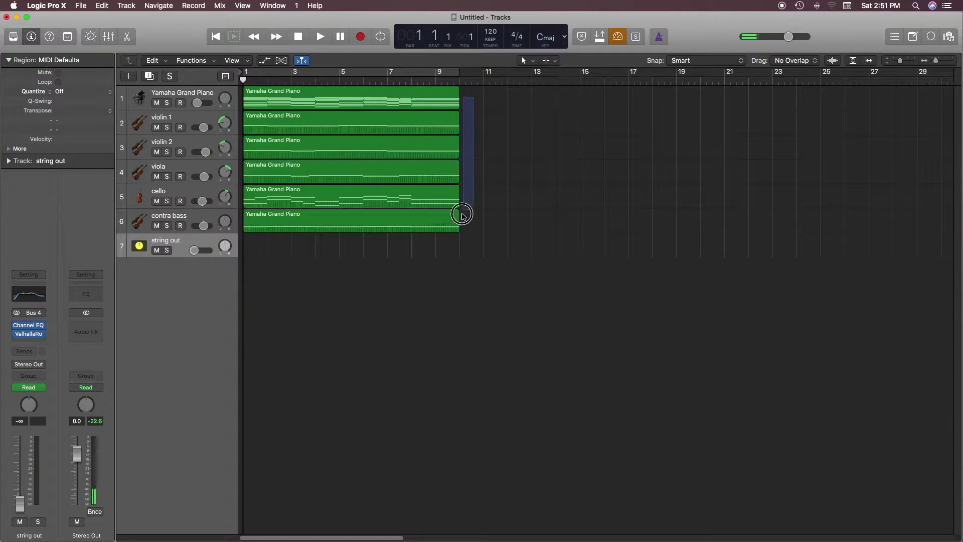
Step: Select the regions on all six instrument tracks and repeat them once directly after the originals
left_click_drag(462, 214, 420, 262)
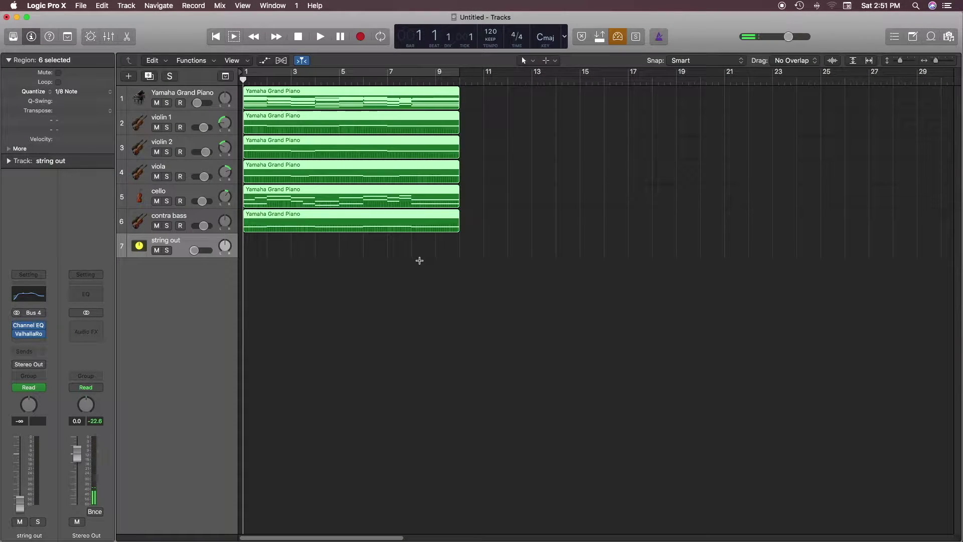
key("super+r")
left_click(559, 286)
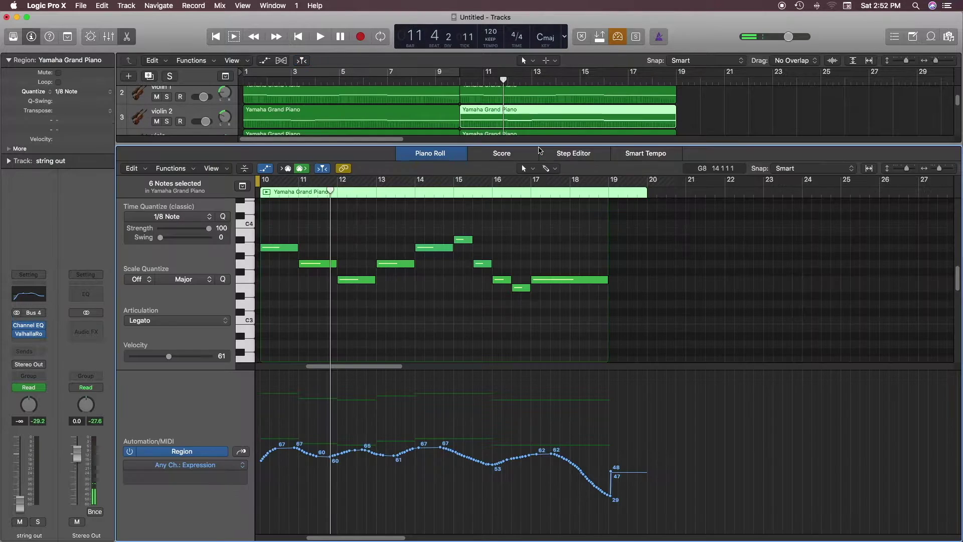
Step: Select all notes in violin 2's repeated region and duplicate them at a higher pitch
left_click(471, 257)
scroll(375, 305, "up", 3)
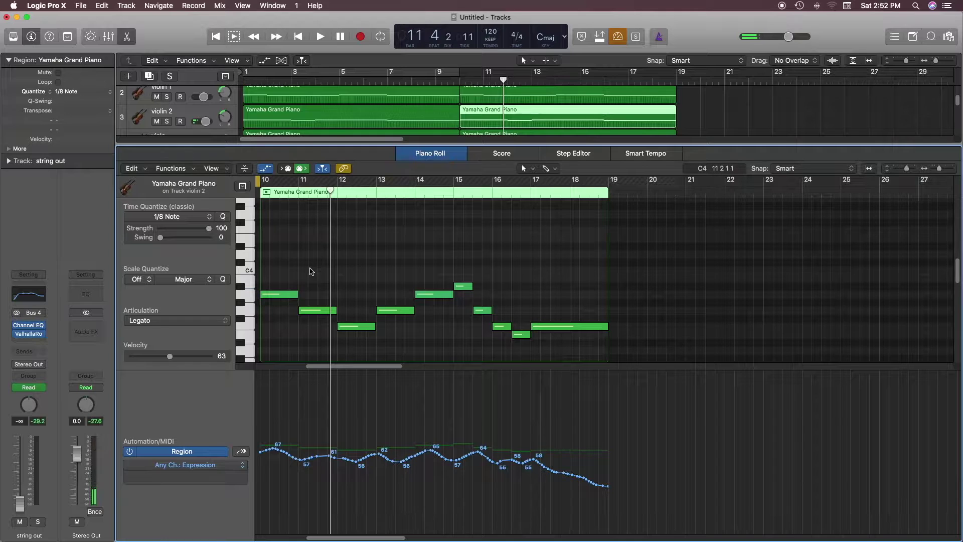
key("super+a")
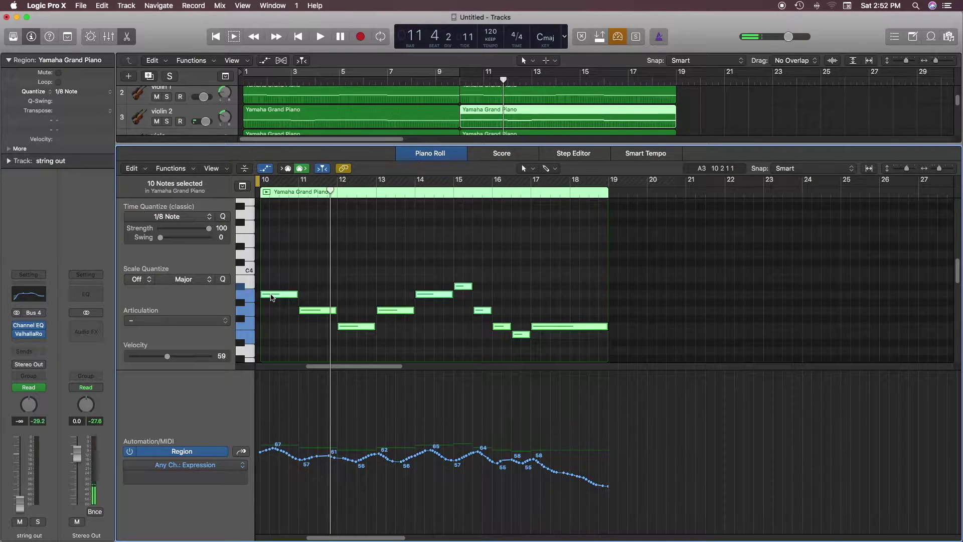
mouse_move(272, 297)
left_click_drag(271, 298, 284, 264)
Step: Play back the arrangement around the start of the repeated section
key("space")
left_click(456, 82)
left_click(430, 153)
left_click(409, 81)
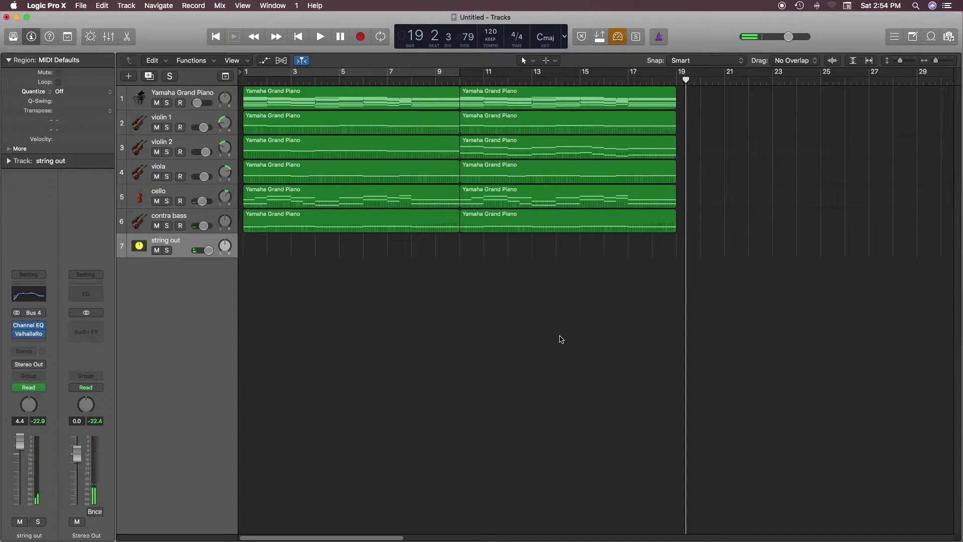
Step: Show track automation and lower string out's volume to -5.1 dB before bar 10, keeping +4.4 dB from bar 10 onward
key("a")
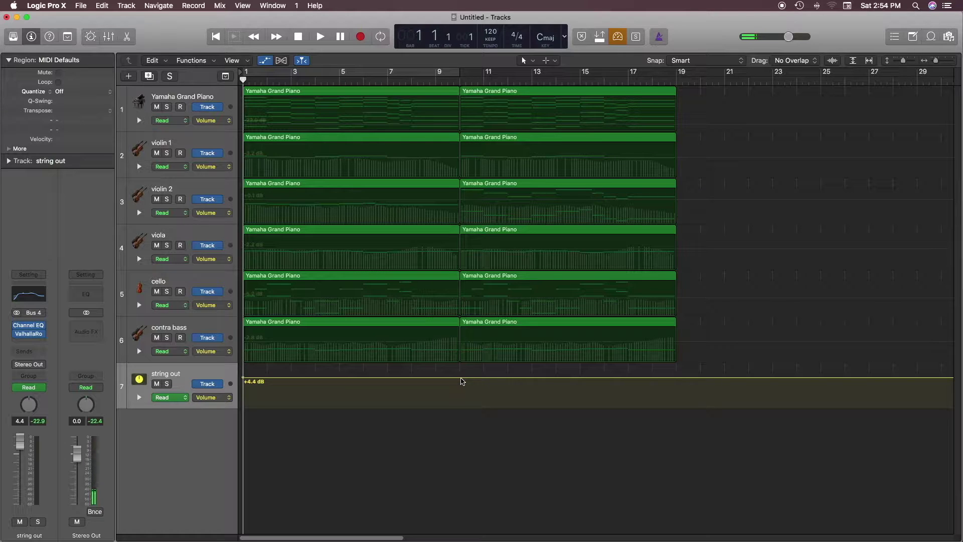
left_click(461, 378)
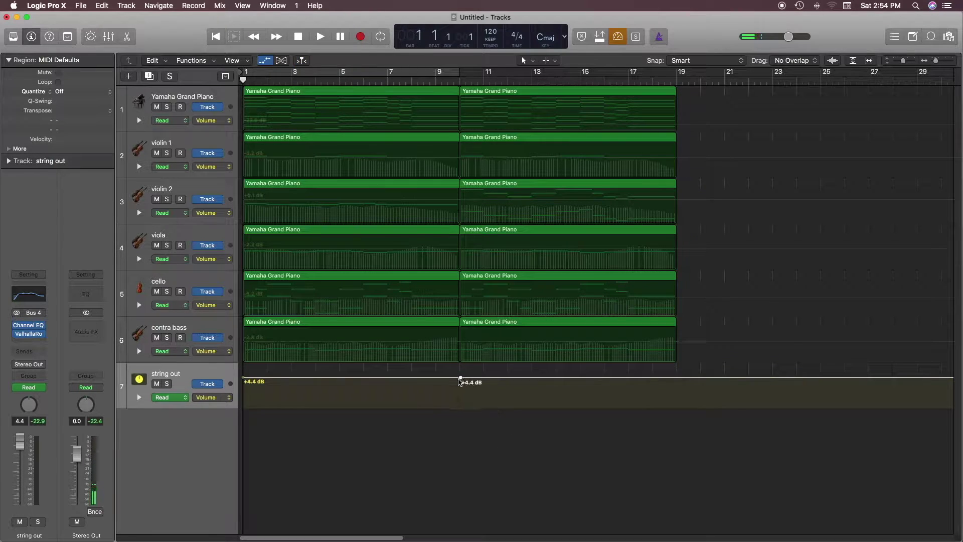
left_click_drag(448, 382, 450, 392)
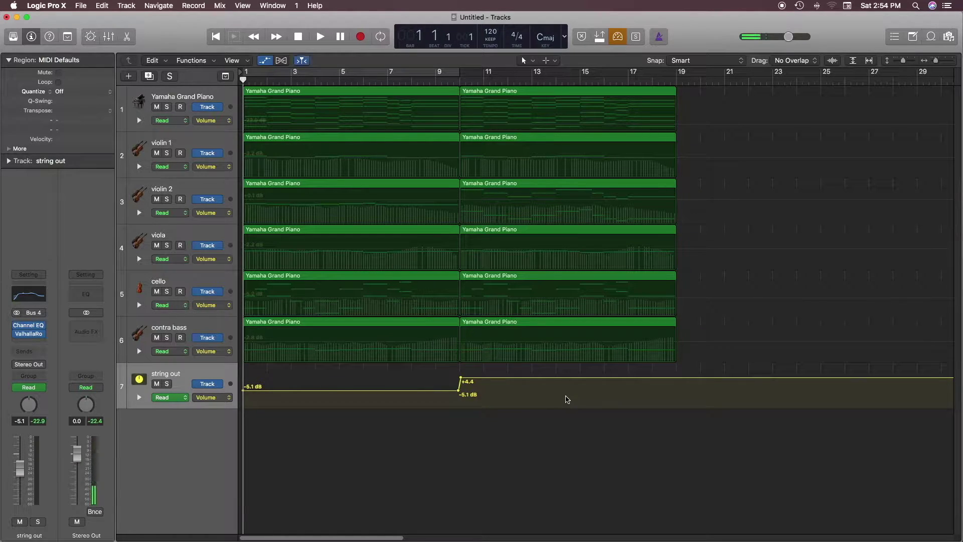
Step: Play the arrangement from the start and examine string out's volume change at bar 10
key("space")
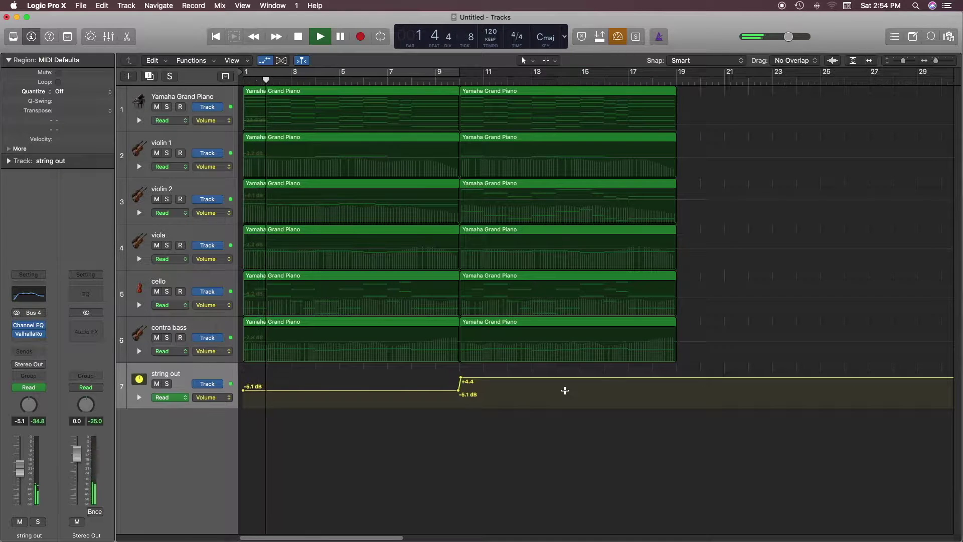
key("super+Right")
key("super+Right")
key("super+Right")
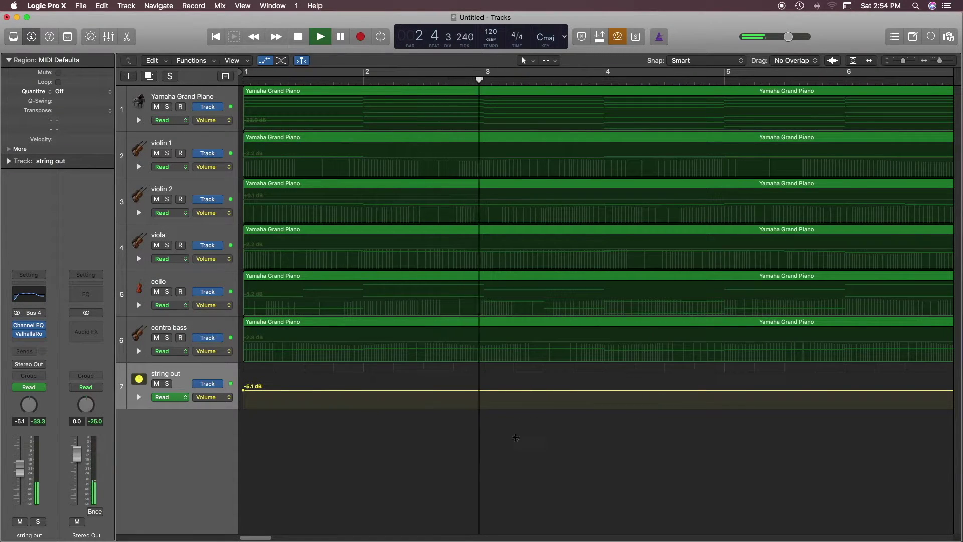
left_click_drag(267, 538, 303, 537)
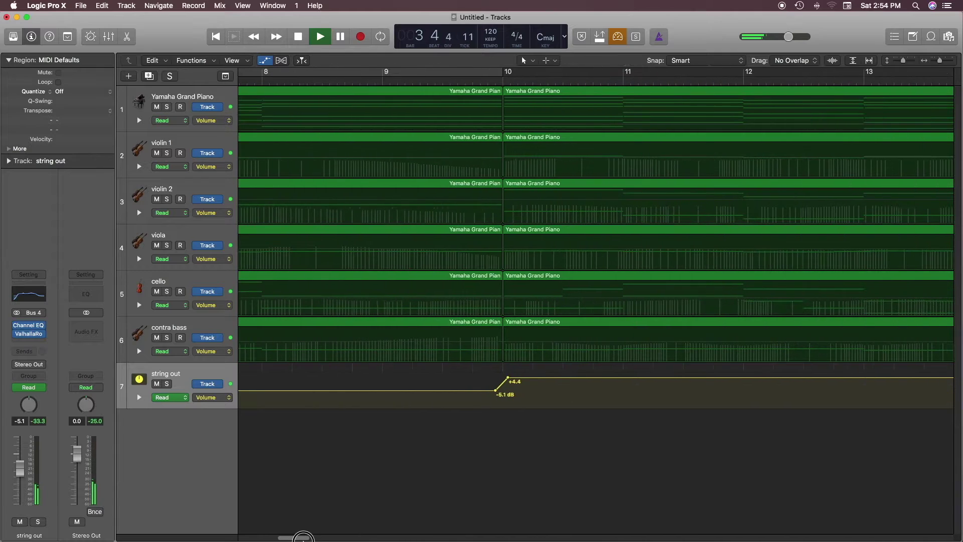
key("super+Left")
key("super+Left")
key("super+Left")
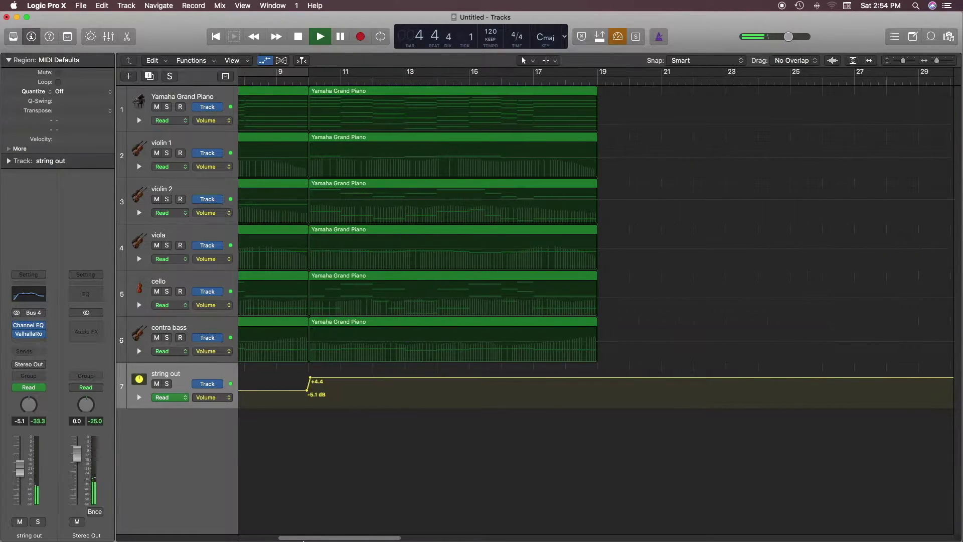
key("super+Left")
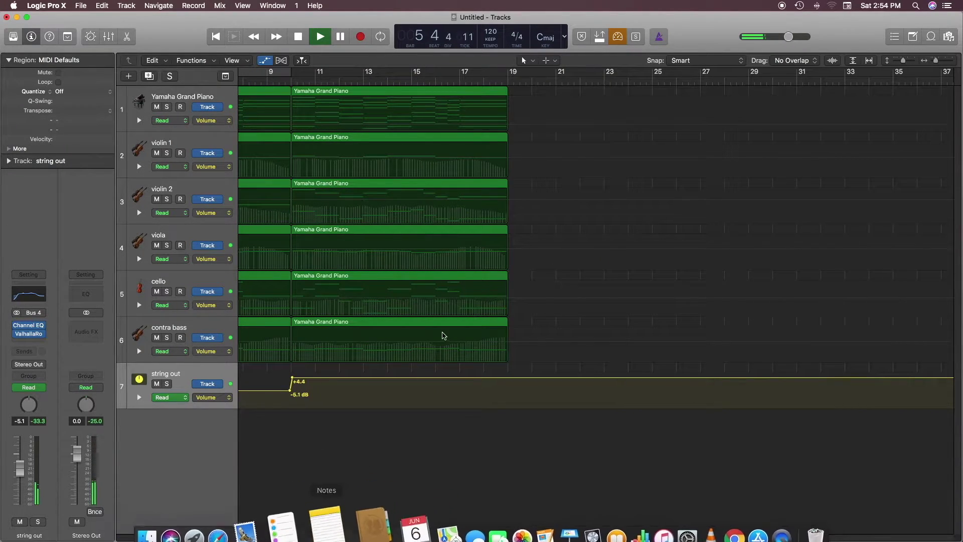
left_click_drag(422, 538, 386, 538)
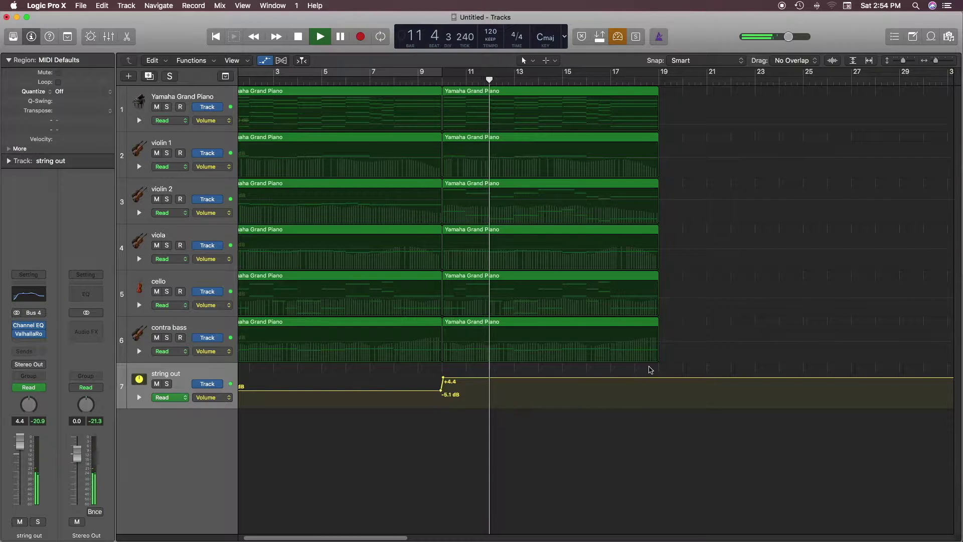
Step: Widen string out's volume ramp around bar 10 and play it back from just before that bar
key("super+Right")
key("super+Right")
key("super+Right")
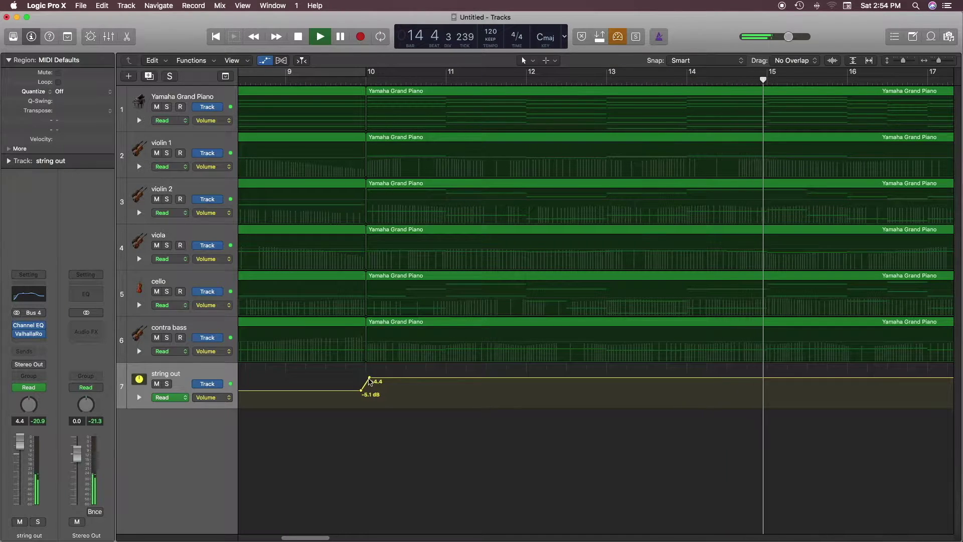
left_click_drag(370, 379, 357, 393)
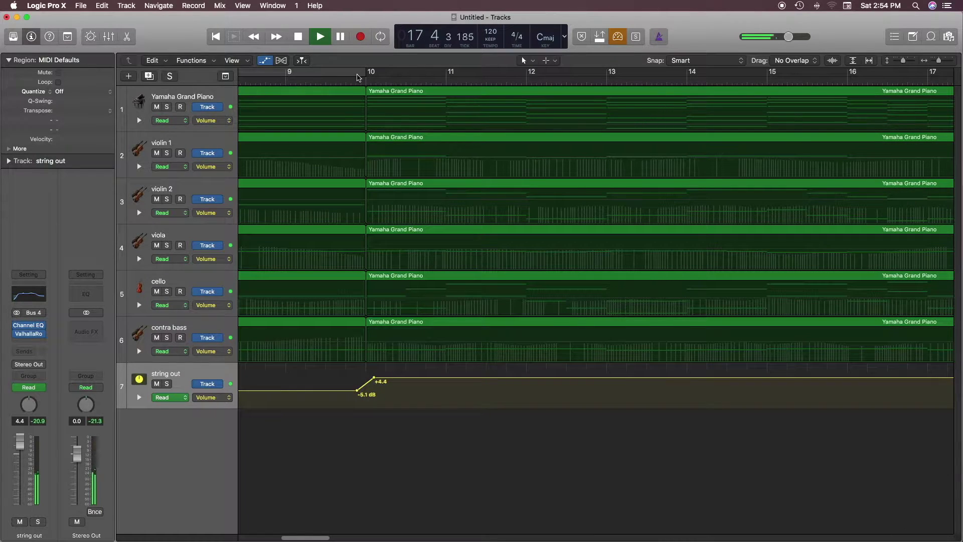
left_click(328, 81)
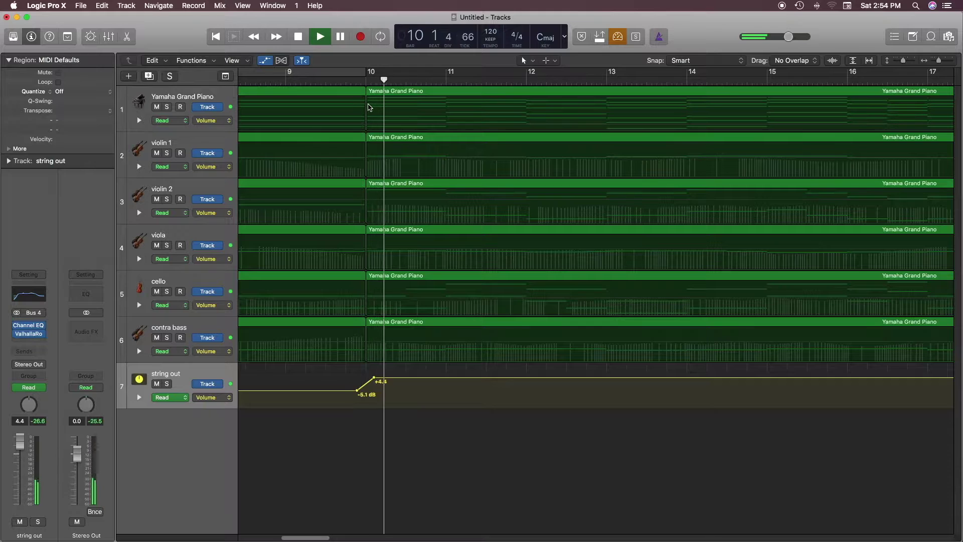
left_click(350, 390)
left_click_drag(350, 391, 347, 392)
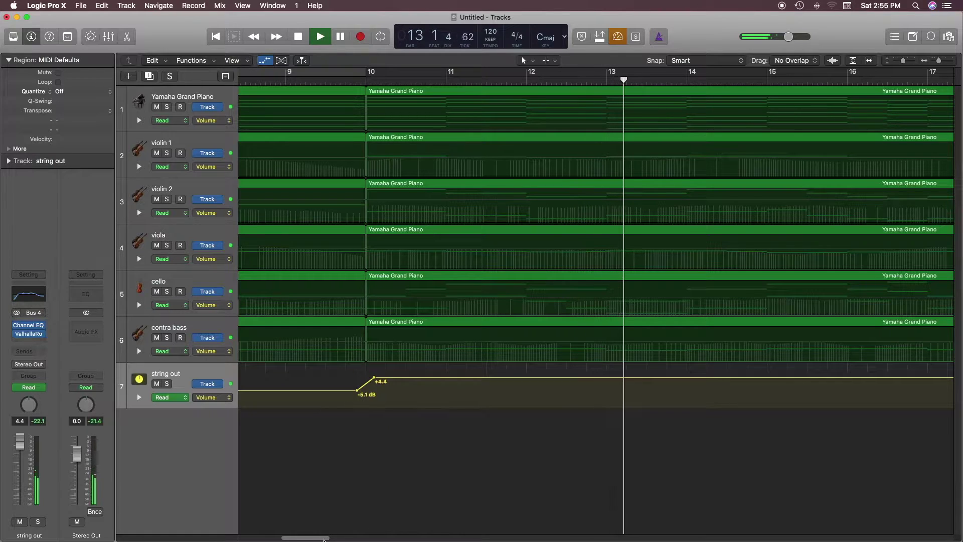
Step: Start string out's volume rise at bar 8, remove the point just before bar 10, and audition the longer ramp
left_click_drag(318, 537, 306, 537)
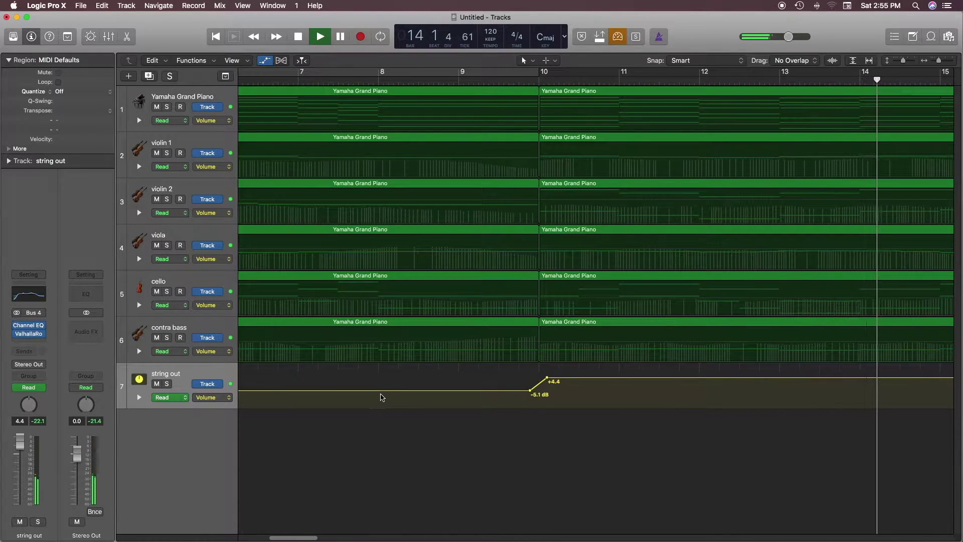
left_click(377, 391)
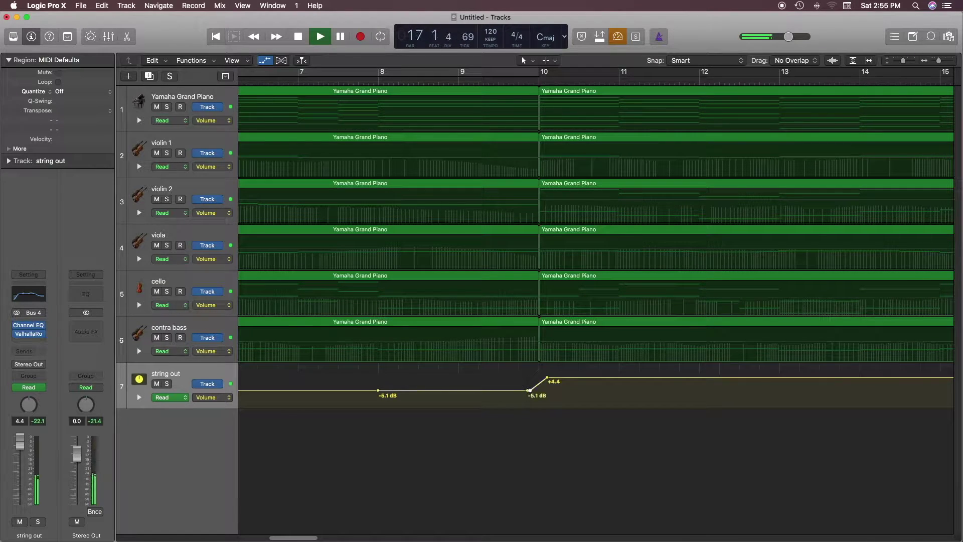
left_click(528, 391)
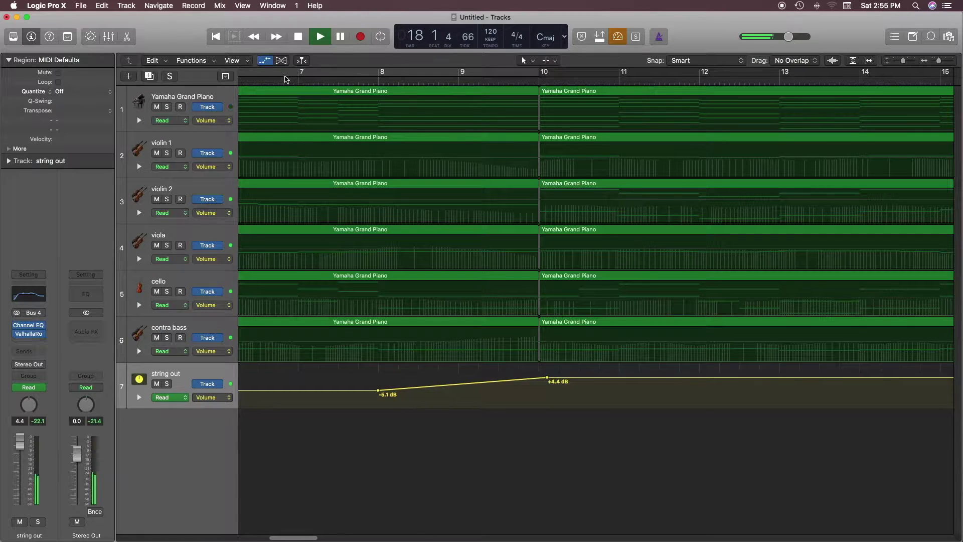
left_click(273, 83)
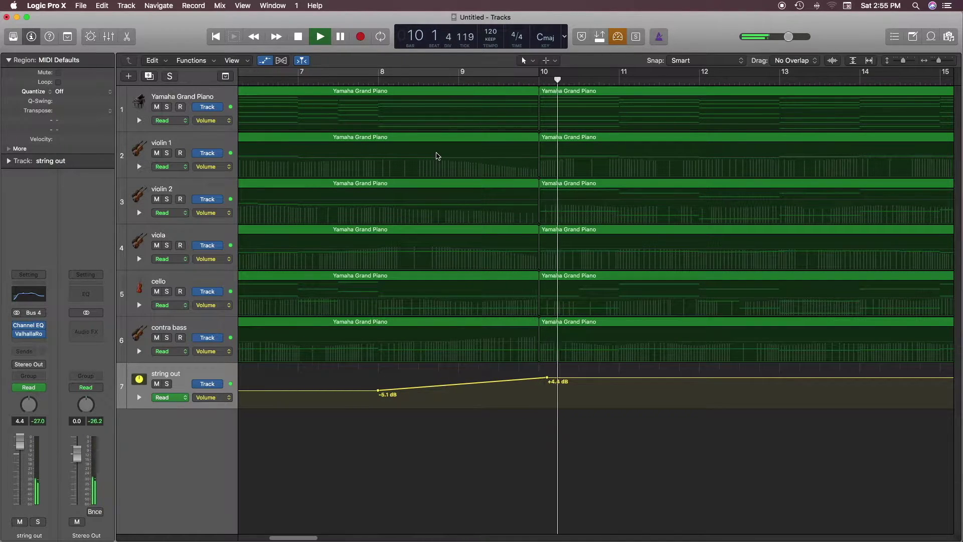
Step: Hide the track automation and display the global tracks
key("super+Left")
key("super+Left")
key("super+Left")
key("super+Left")
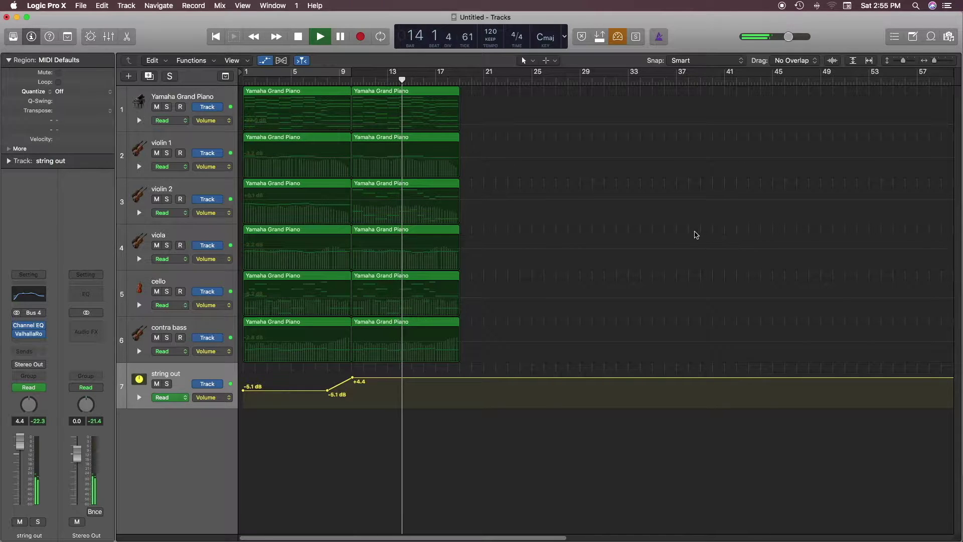
key("a")
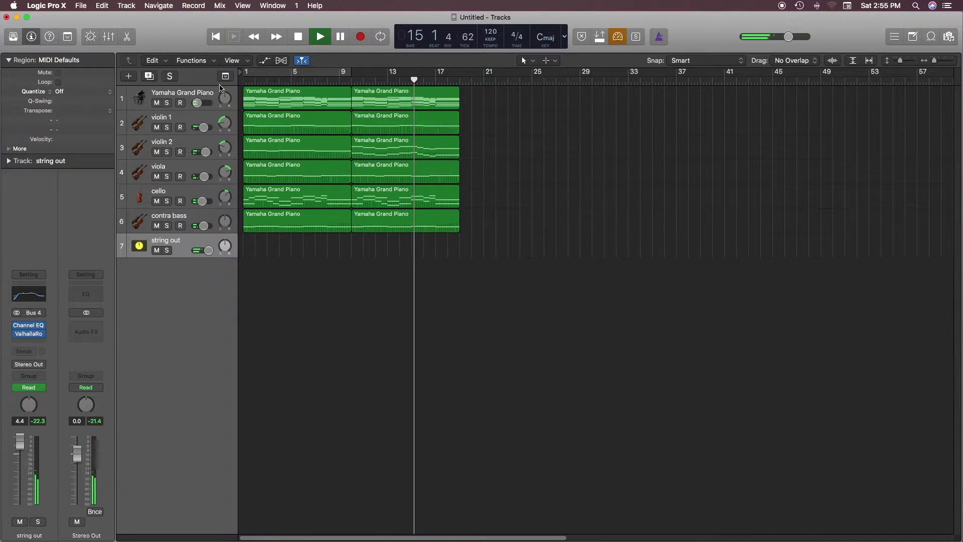
left_click(225, 76)
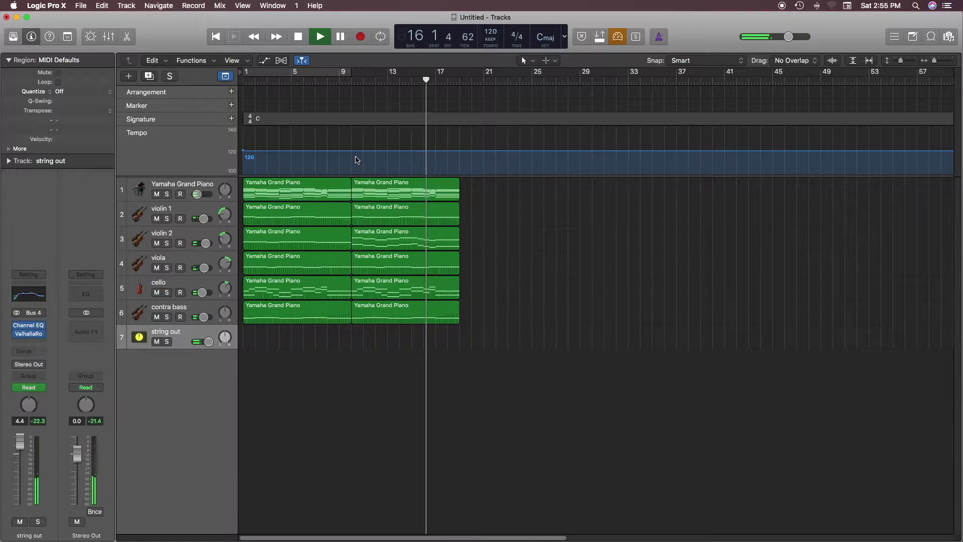
Step: Stop playback and lower the tempo to 113 between bars 8 and 10, keeping 120 from bar 10 onward
key("super+Right")
key("super+Right")
key("super+Right")
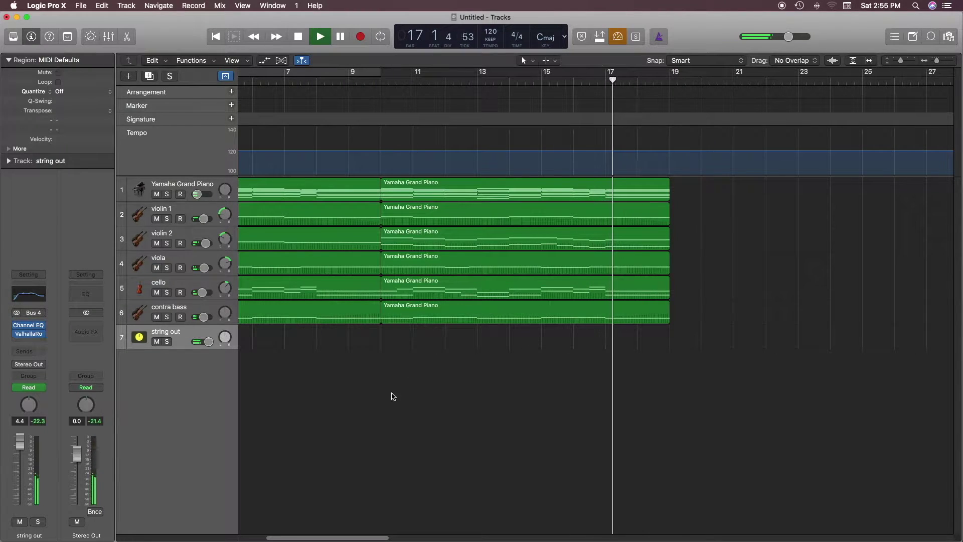
left_click_drag(379, 537, 347, 538)
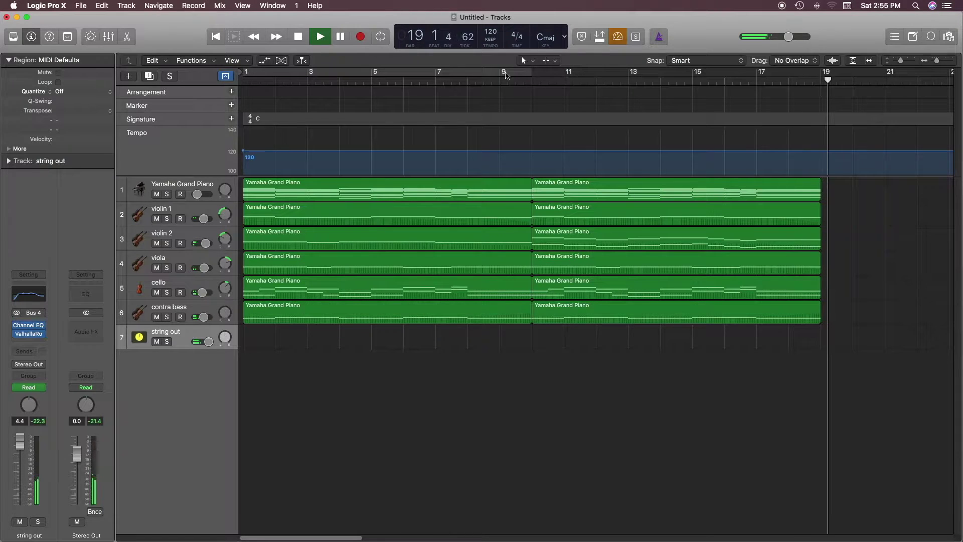
key("space")
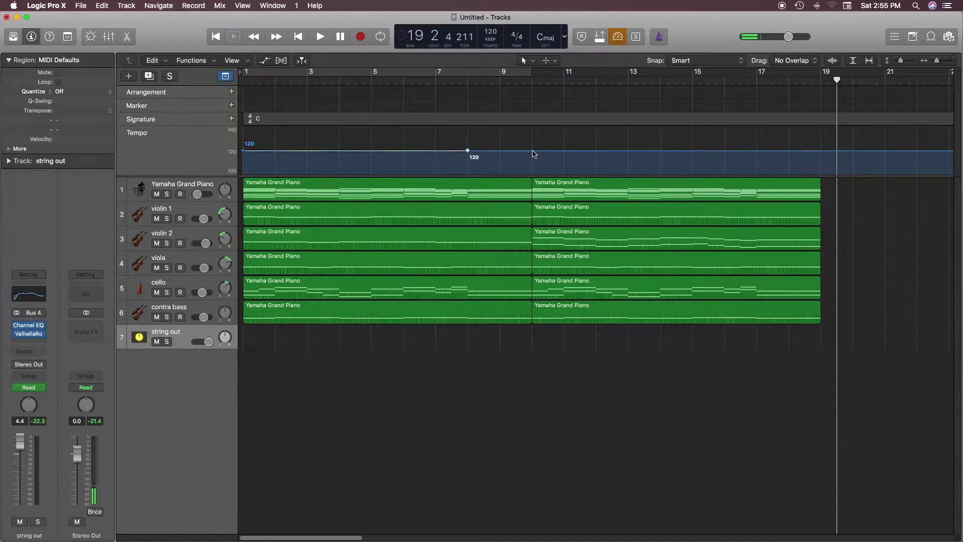
left_click_drag(500, 153, 503, 162)
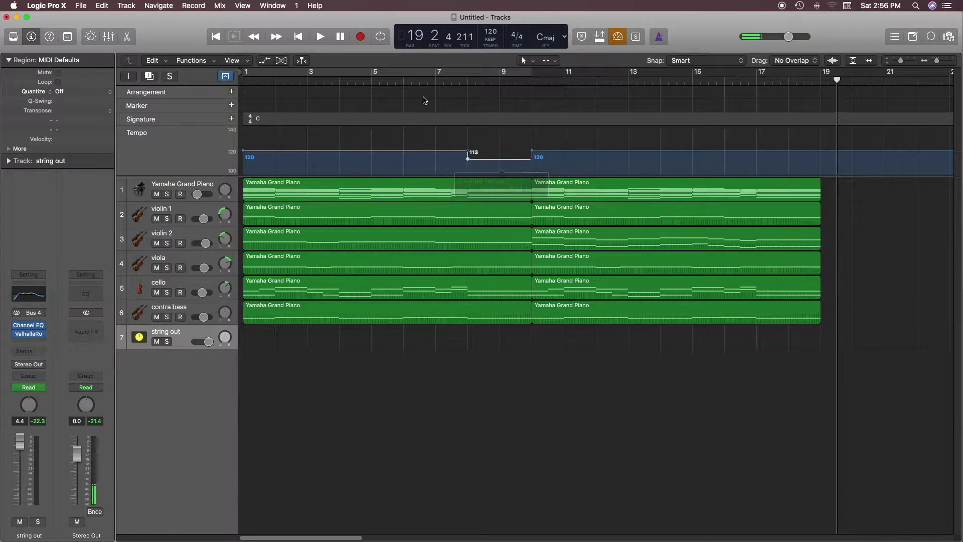
Step: Curve the tempo from 113 back up to 120 at bar 10 and play the arrangement from the start
double_click(408, 92)
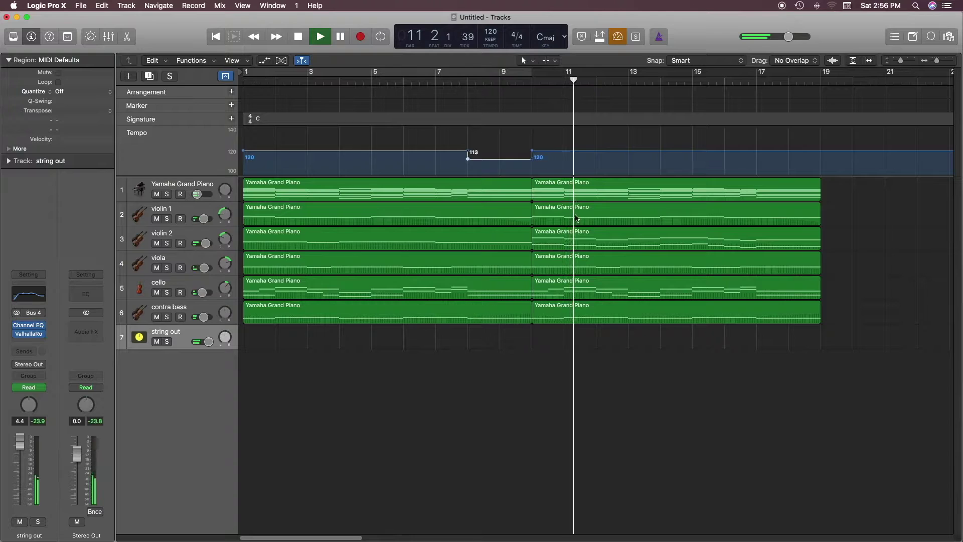
key("space")
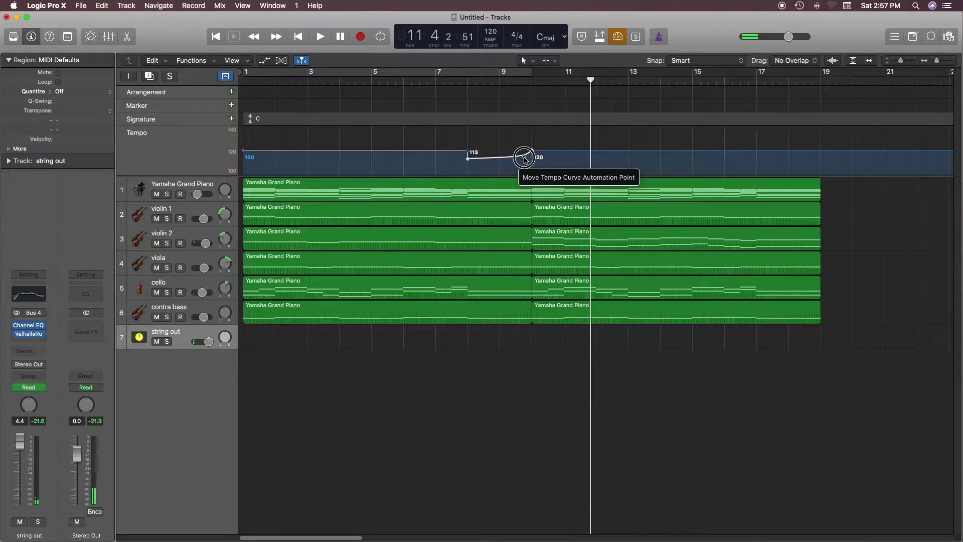
key("Return")
key("space")
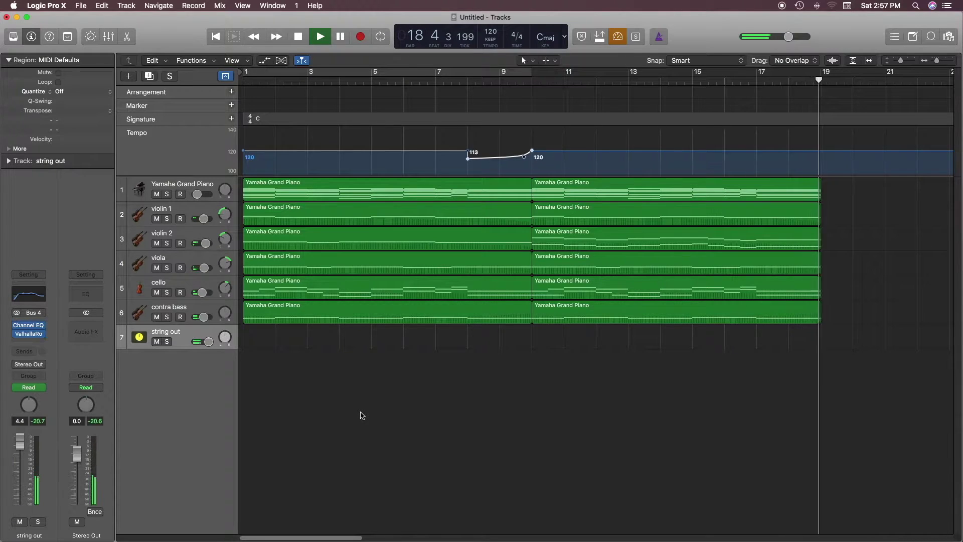
key("space")
Step: Create one software instrument track with an empty channel strip and open the sound library for it
key("alt+super+n")
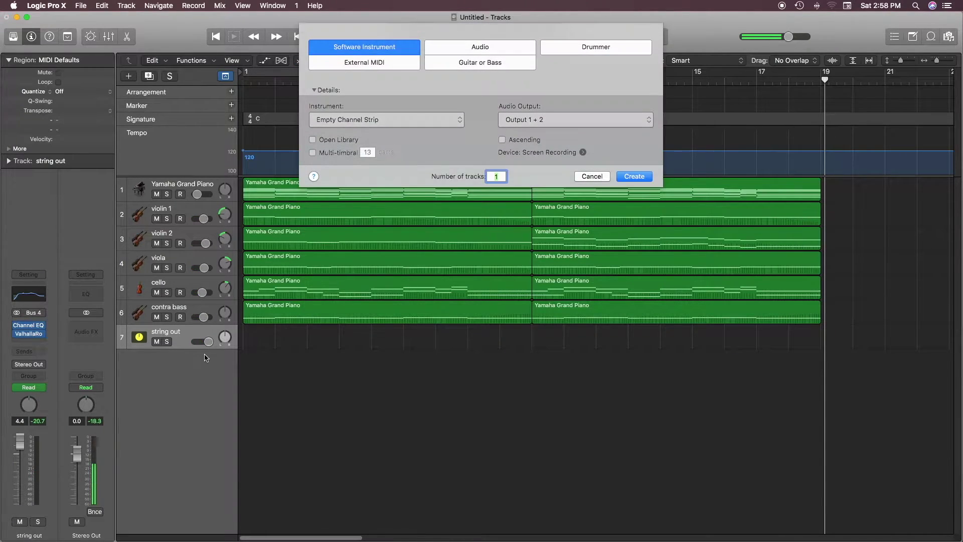
left_click(641, 175)
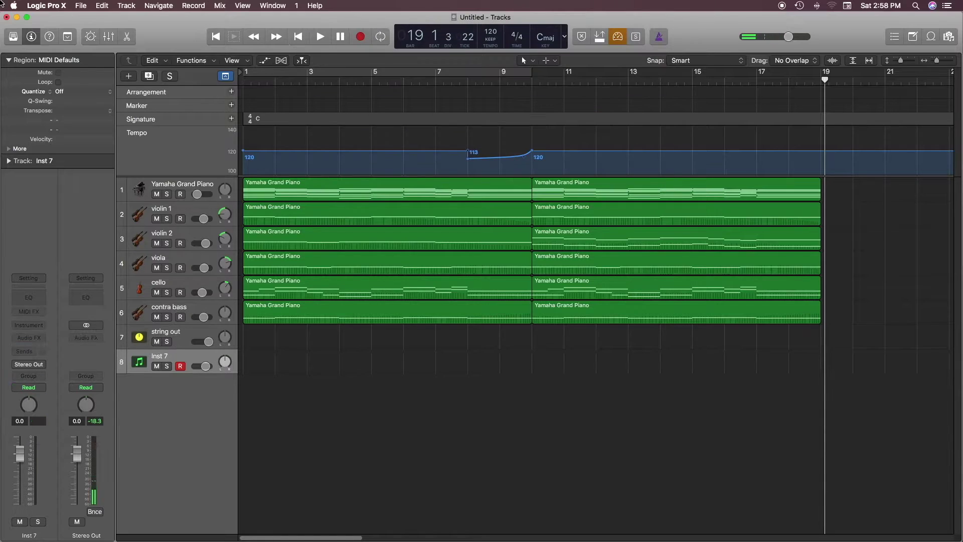
left_click(12, 37)
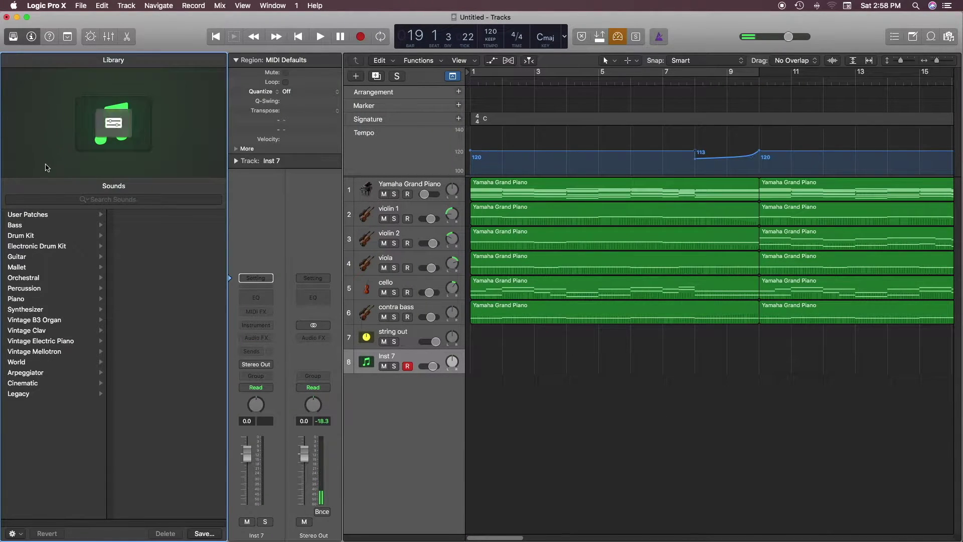
Step: Search the sound library for timpani and load the Xtra Timpani Tremolo Cresc patch on the new instrument track
left_click(15, 37)
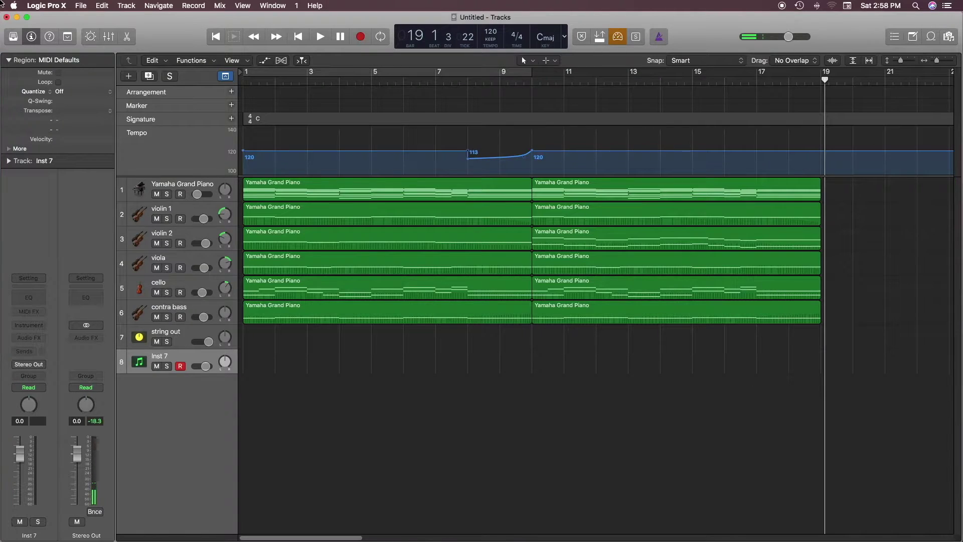
left_click(14, 37)
left_click(112, 199)
type("timpani")
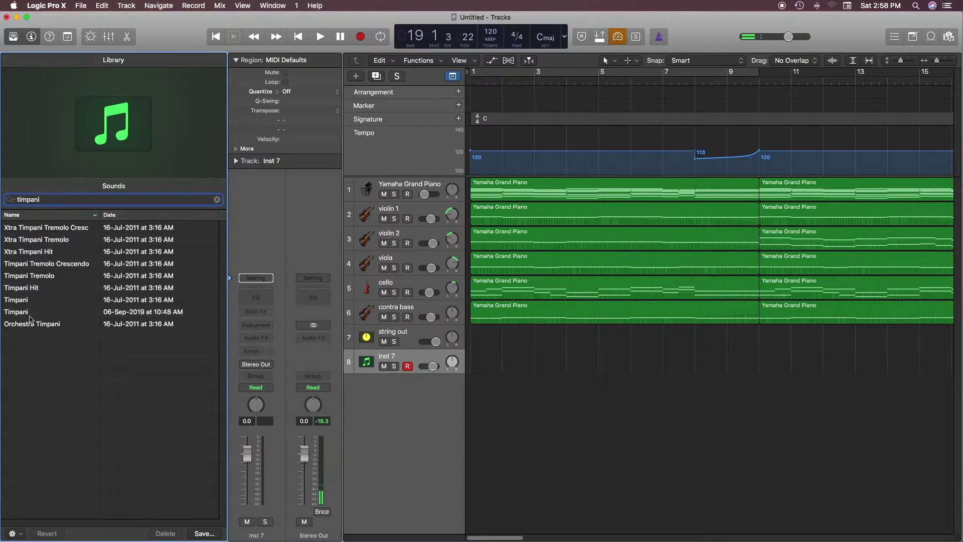
left_click(64, 243)
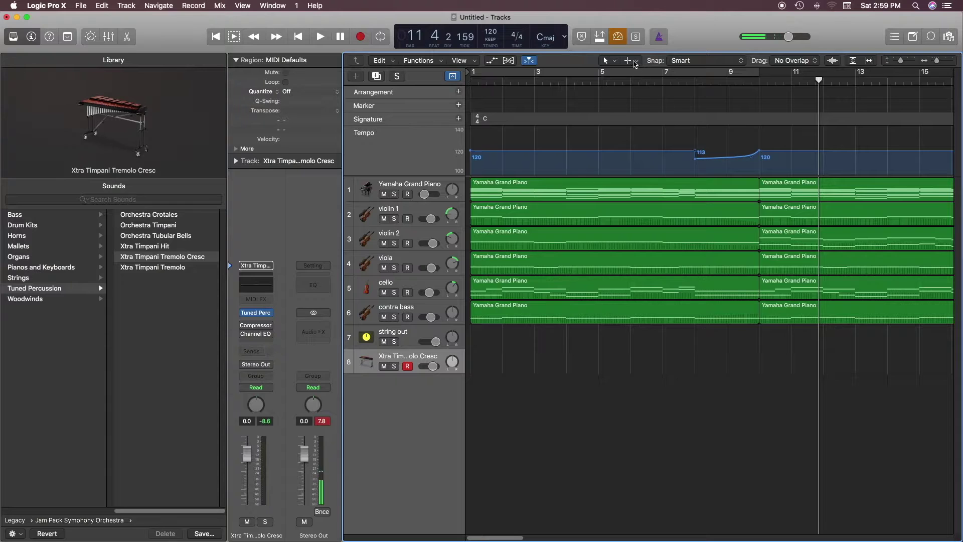
Step: Record a timpani tremolo crescendo leading into the second section at bar 10, starting the take from about bar 6
left_click(629, 83)
key("space")
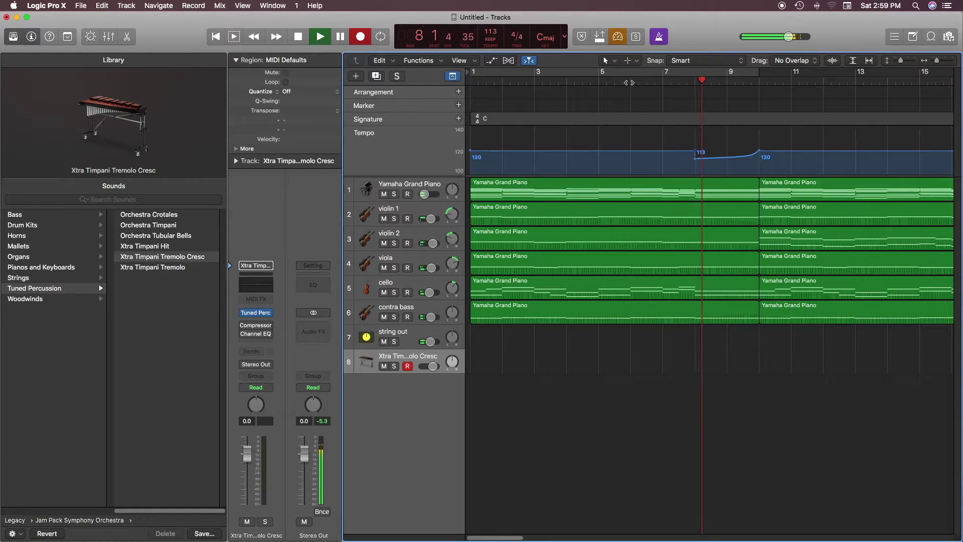
key("r")
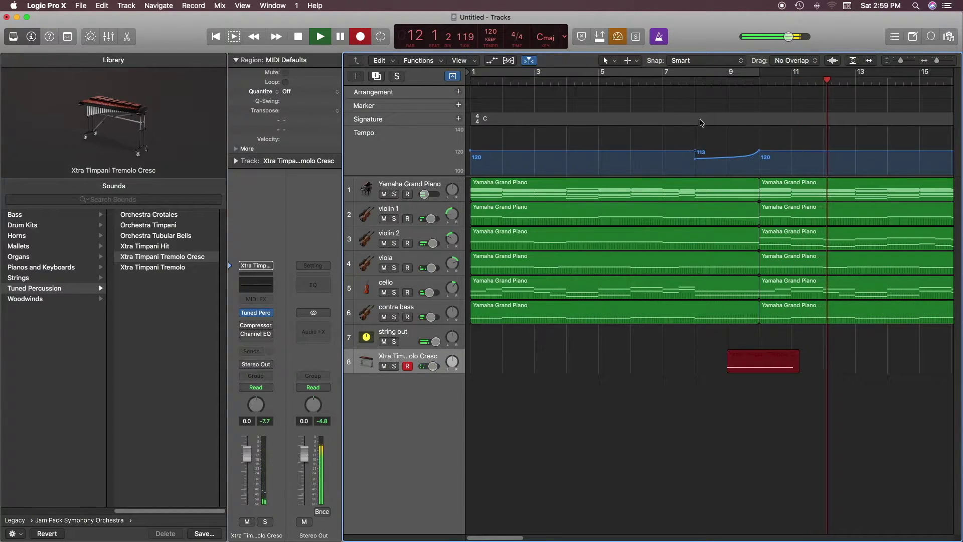
key("space")
Step: Move the recorded timpani tremolo region about one beat earlier and check the transition by playing from bar 8
left_click(693, 82)
key("space")
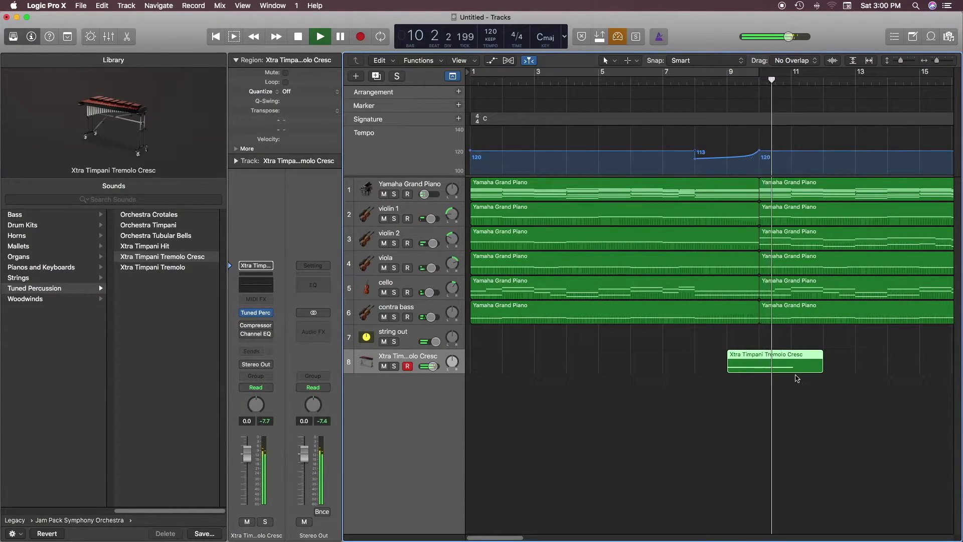
key("space")
left_click_drag(799, 368, 792, 372)
left_click(694, 82)
key("space")
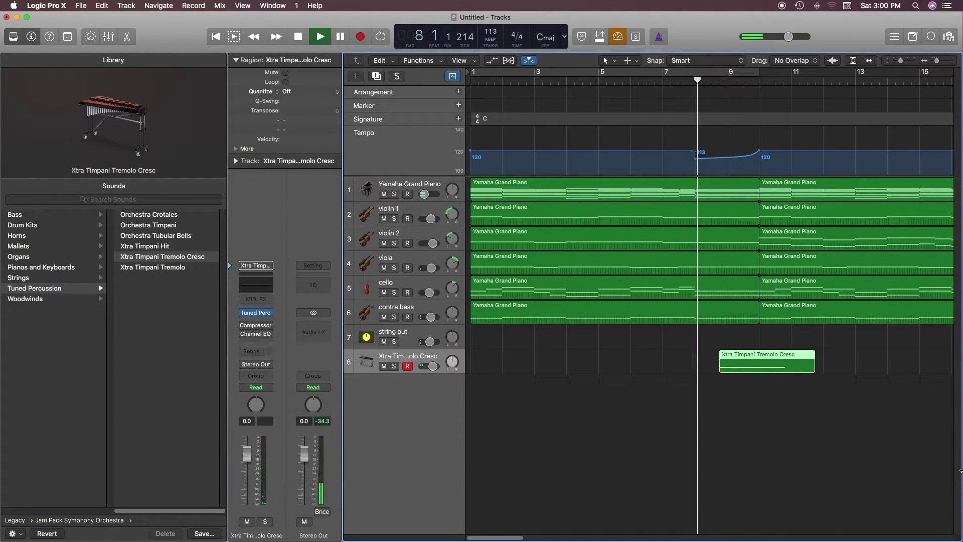
left_click(876, 470)
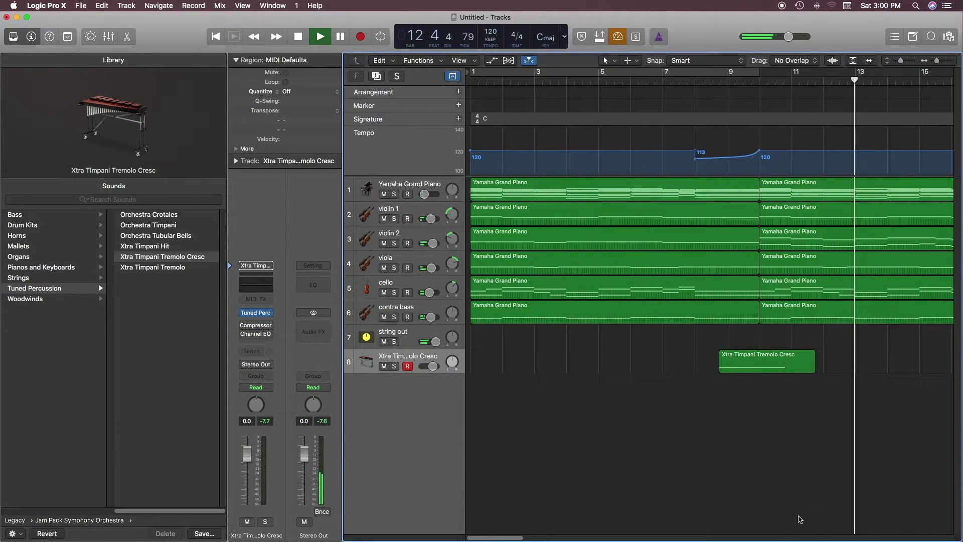
key("space")
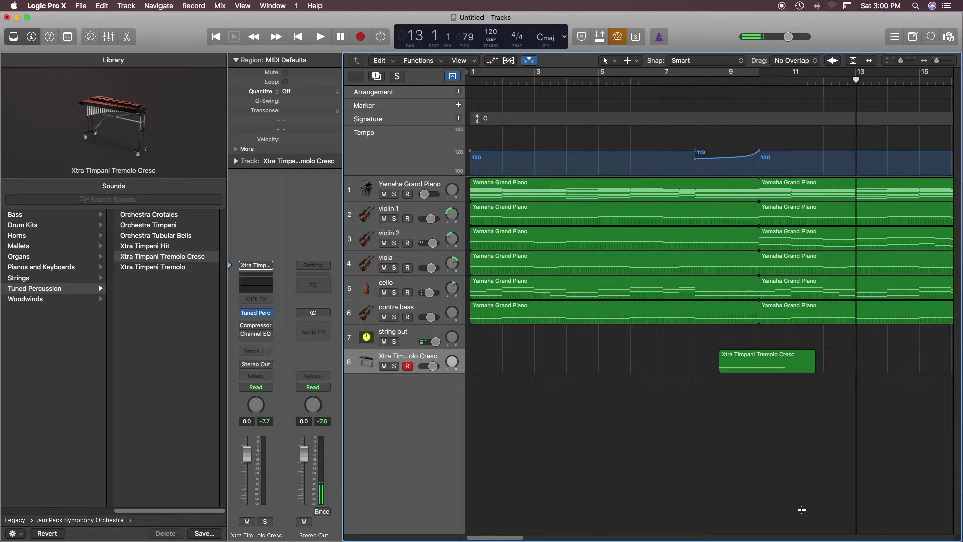
Step: Duplicate the timpani track, load the Xtra Timpani Hit patch on the copy, and rehearse it against the arrangement from bar 8
key("super+d")
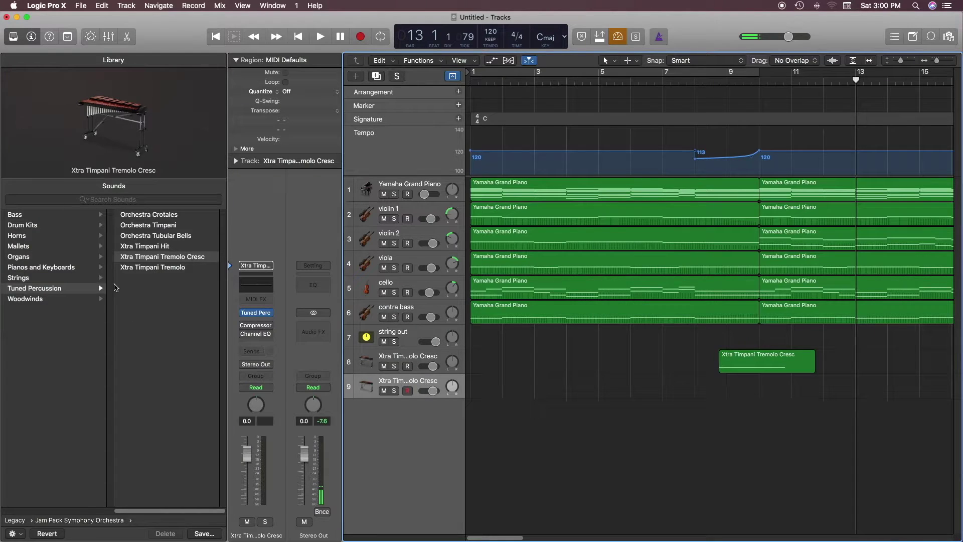
left_click(151, 245)
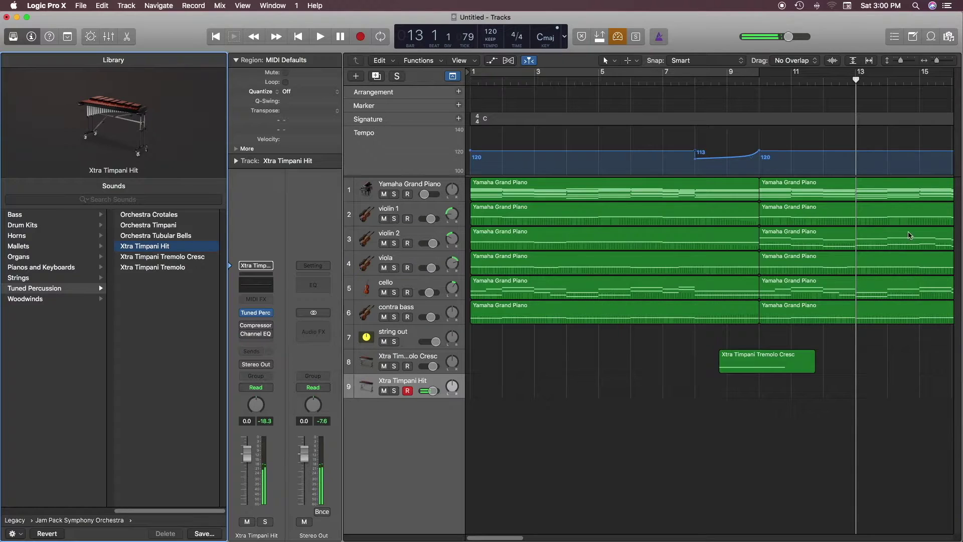
left_click(698, 84)
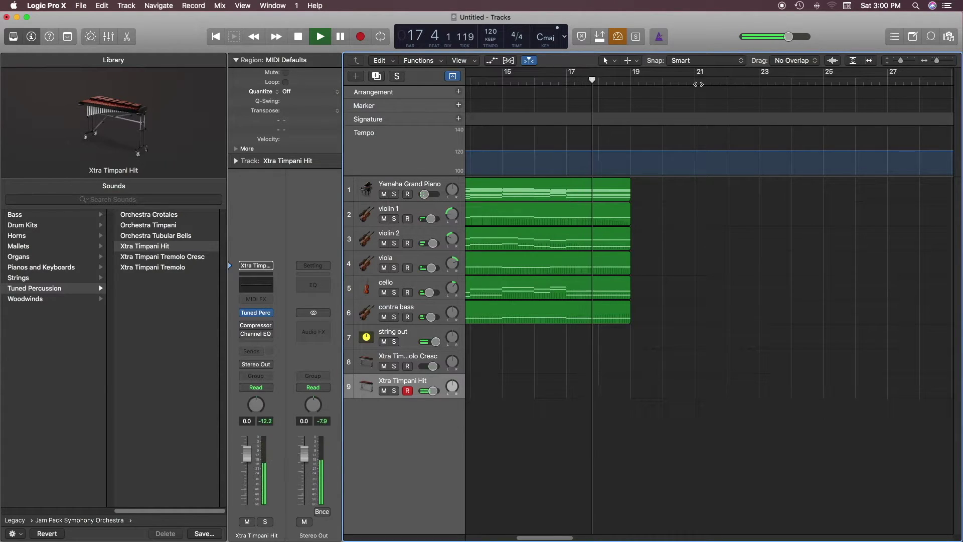
key("space")
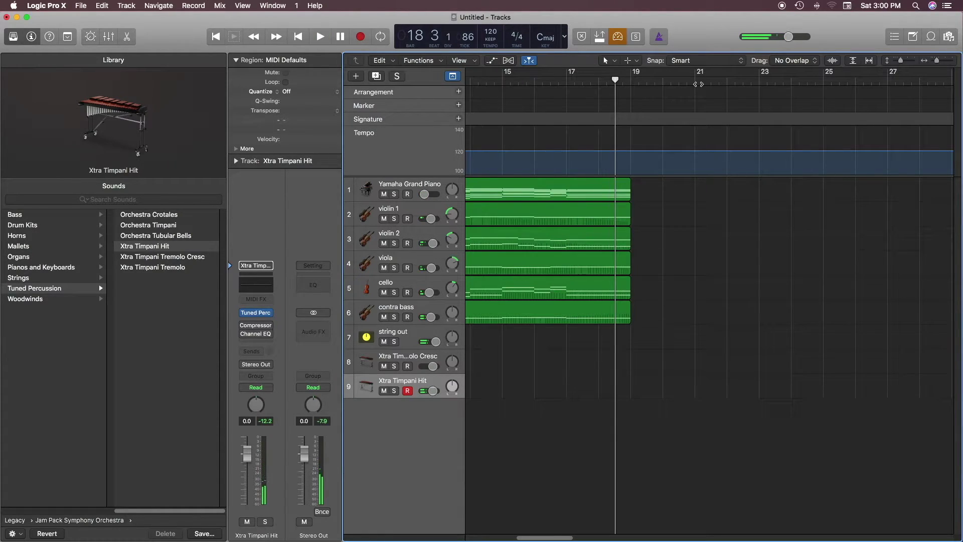
Step: Return to bar 9 and record timpani hits on the Xtra Timpani Hit track through the whole second section
key("comma")
key("comma")
key("comma")
key("comma")
key("comma")
key("comma")
key("comma")
key("comma")
key("comma")
key("comma")
key("comma")
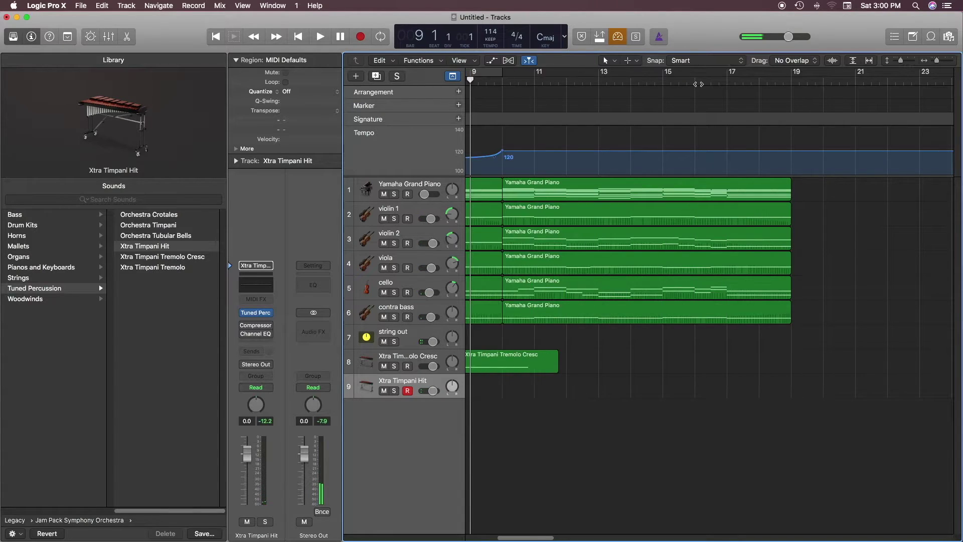
key("space")
key("r")
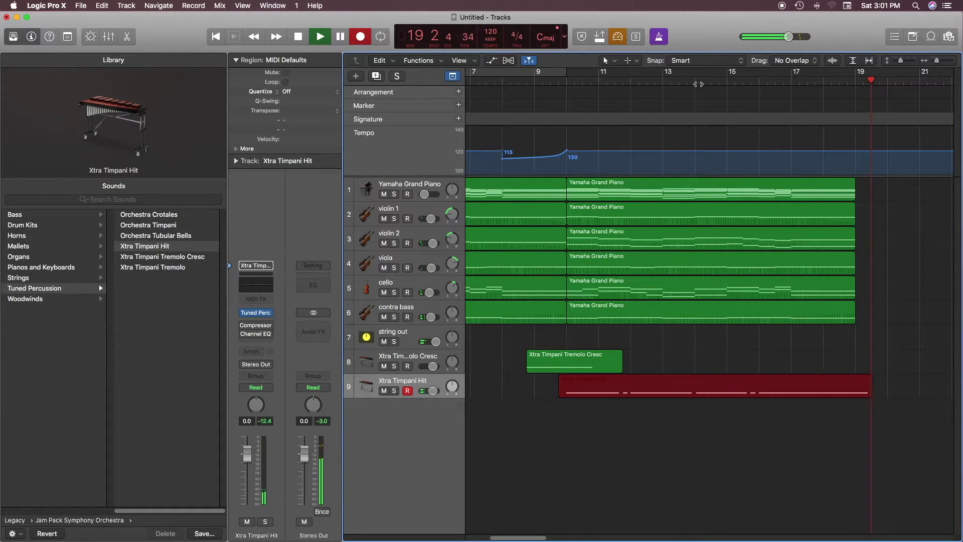
key("space")
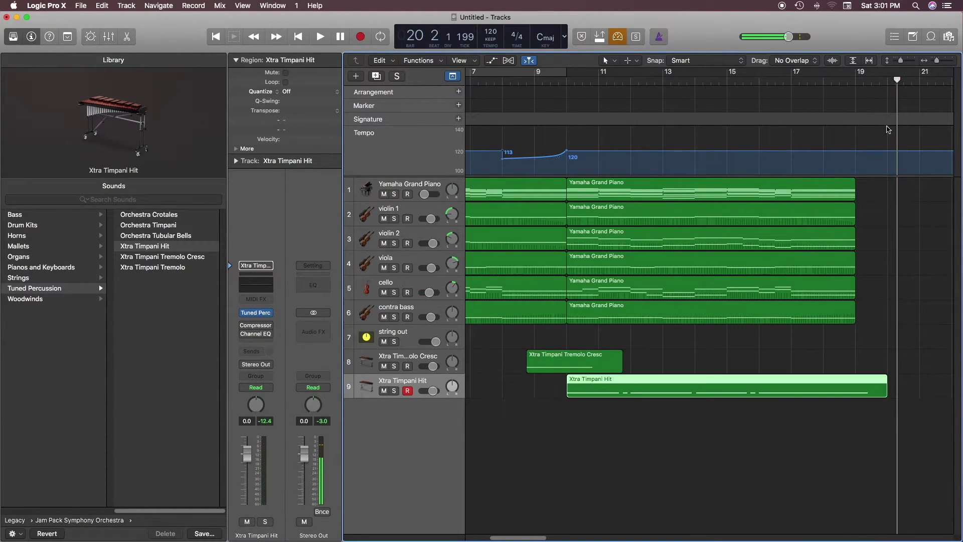
Step: Quantize the Xtra Timpani Hit and Xtra Timpani Tremolo Cresc regions to 1/16 notes
left_click(550, 80)
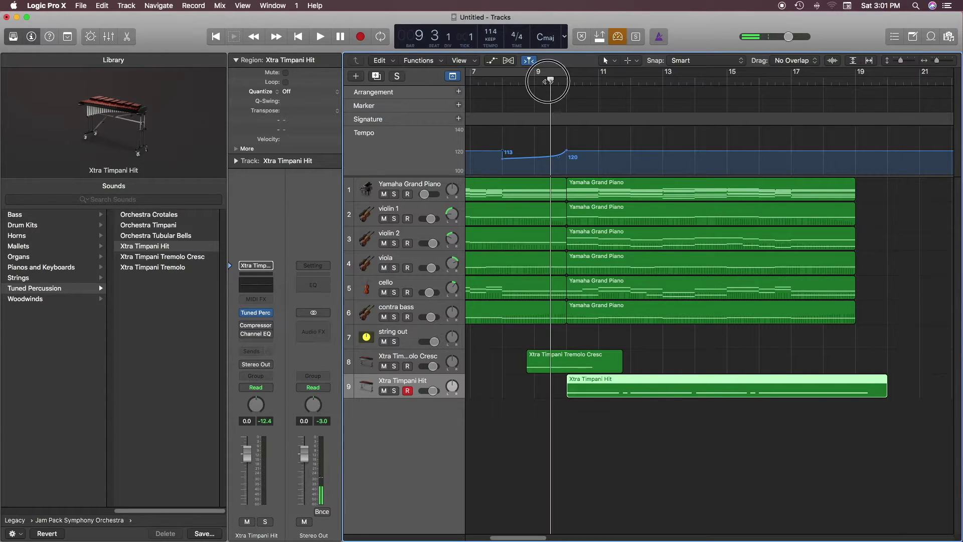
left_click(408, 334)
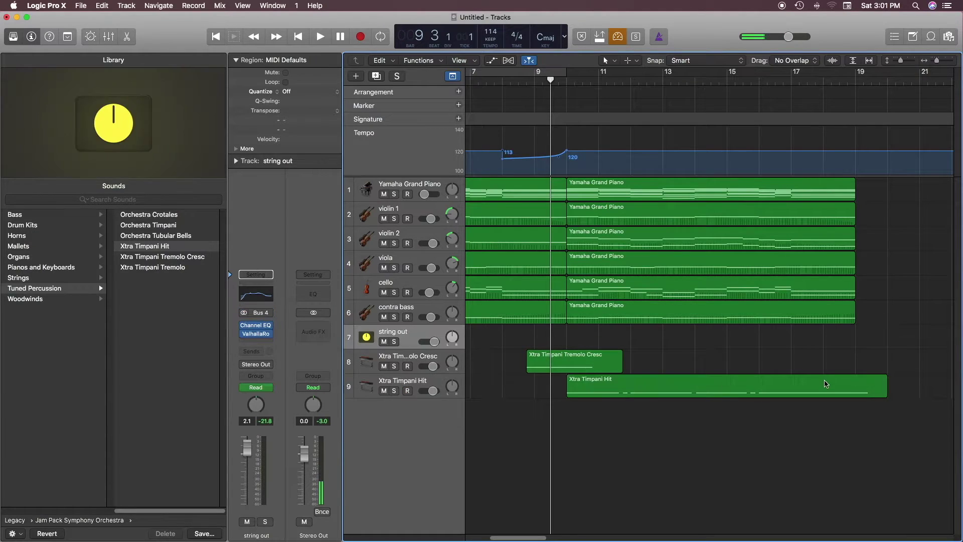
left_click(741, 395)
left_click(604, 368)
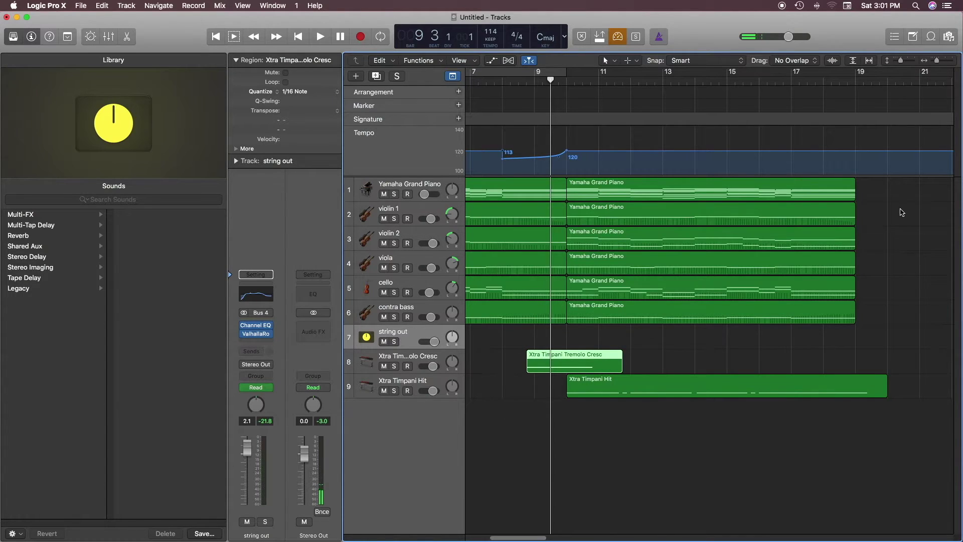
Step: Extend the second-section piano and string regions on tracks 1 to 6 so they end at bar 20
key("a")
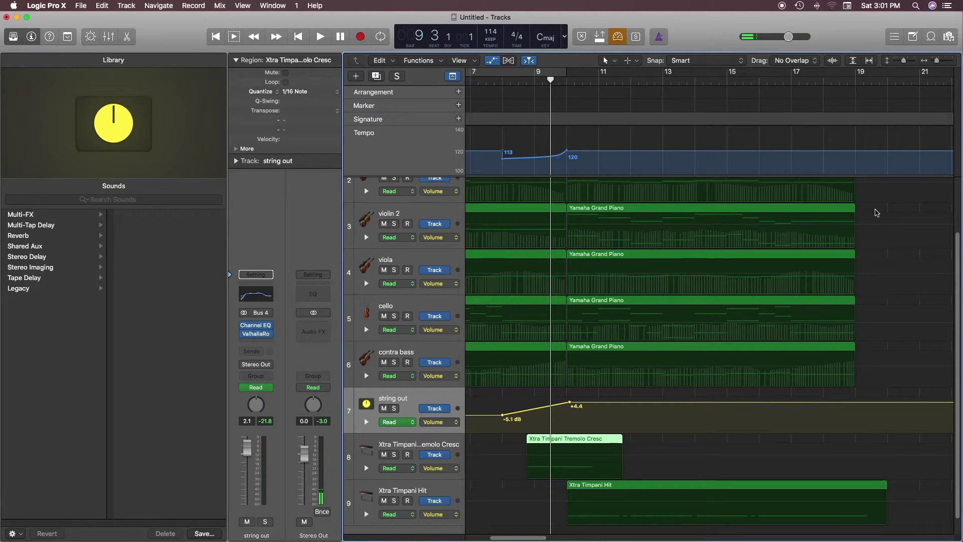
key("a")
left_click_drag(868, 190, 885, 321)
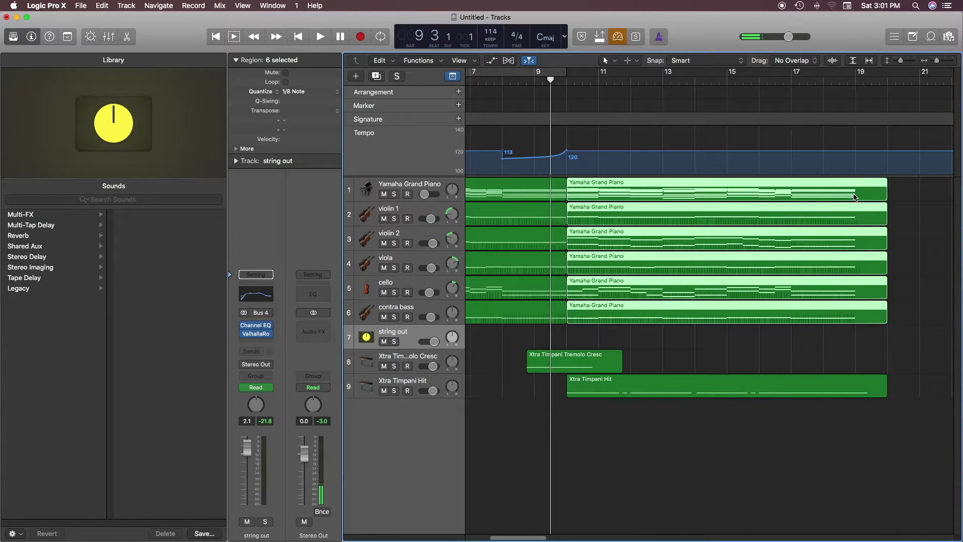
Step: Lengthen the final held notes of the six selected regions to bar 20 in the Piano Roll, and close the editor
key("e")
left_click_drag(821, 251, 838, 387)
scroll(840, 354, "up", 2)
scroll(850, 321, "up", 5)
left_click_drag(834, 282, 873, 282)
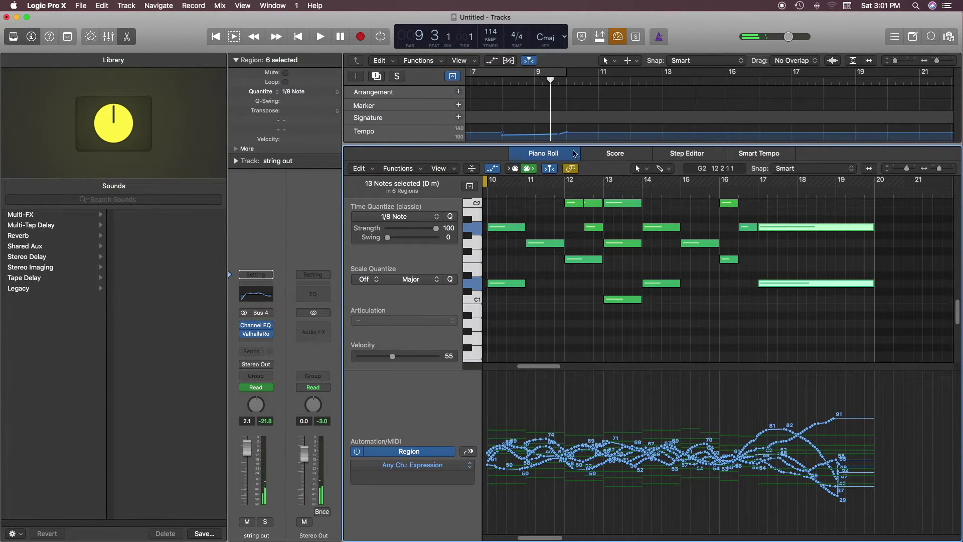
left_click(575, 154)
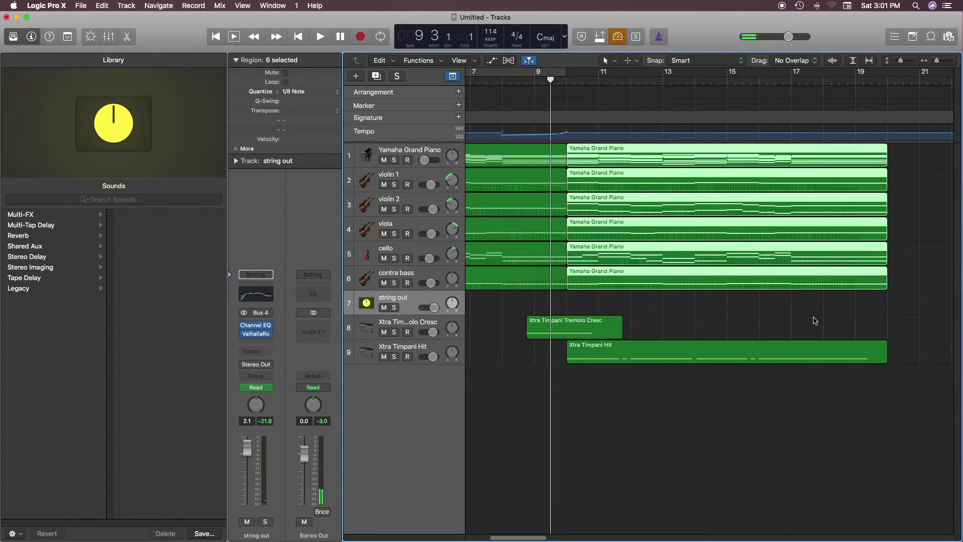
Step: Show automation and fade the string out track's volume from +4.4 dB at bar 18 down to -∞ at bar 20
key("a")
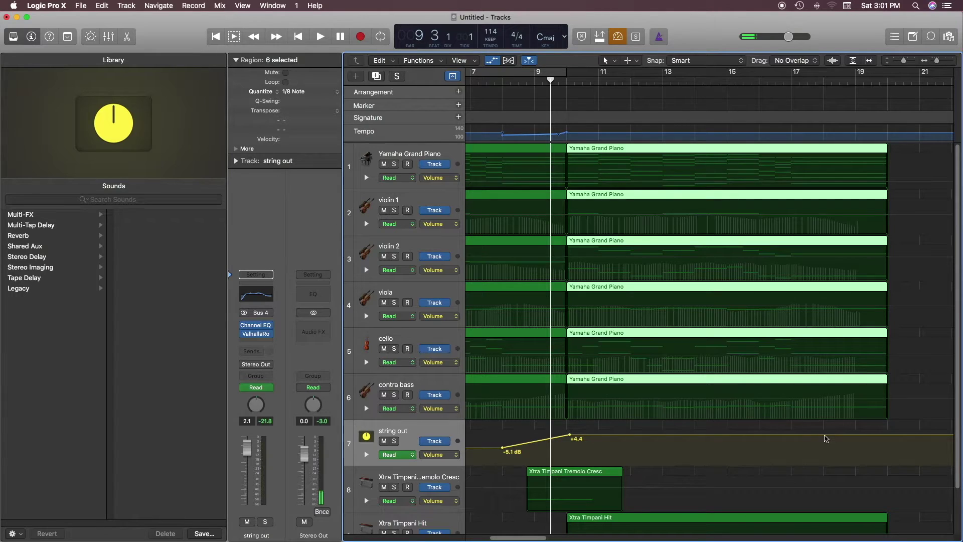
left_click(825, 435)
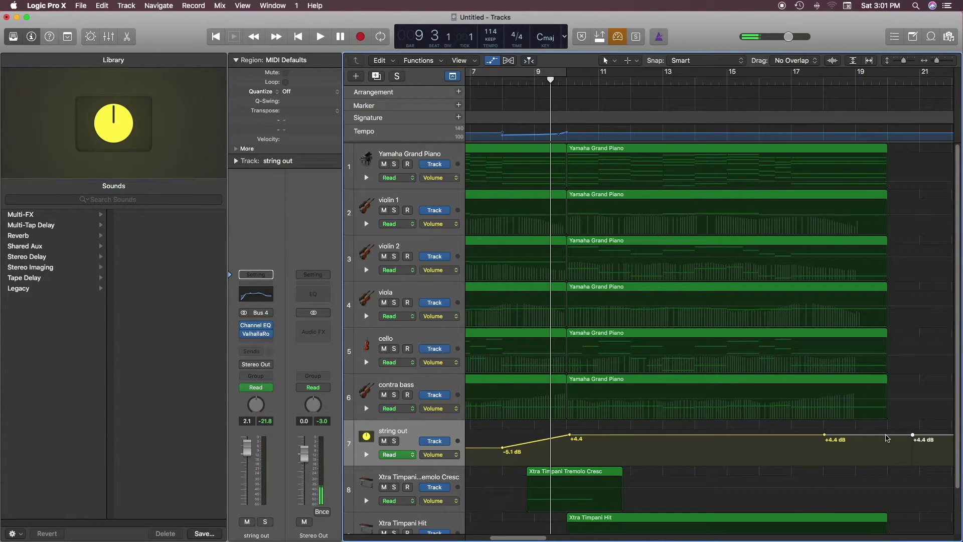
left_click_drag(887, 436, 887, 464)
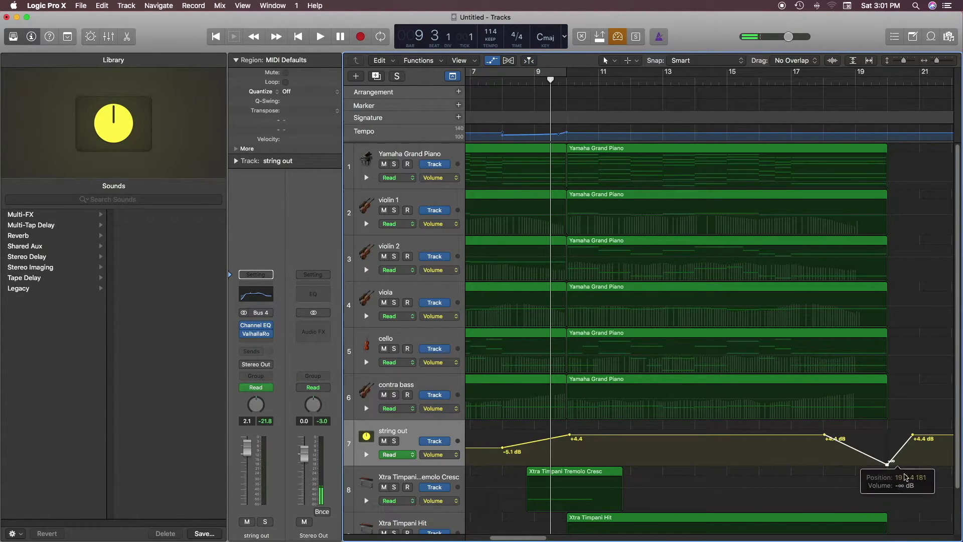
left_click_drag(912, 434, 912, 464)
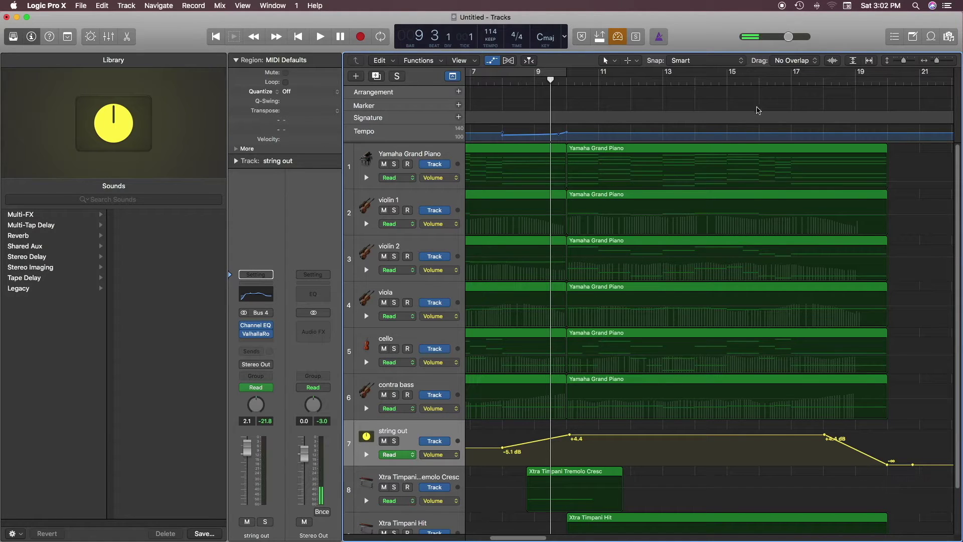
Step: Play the second section to its end and lower the Xtra Timpani Hit track's volume to -9.0 dB
key("space")
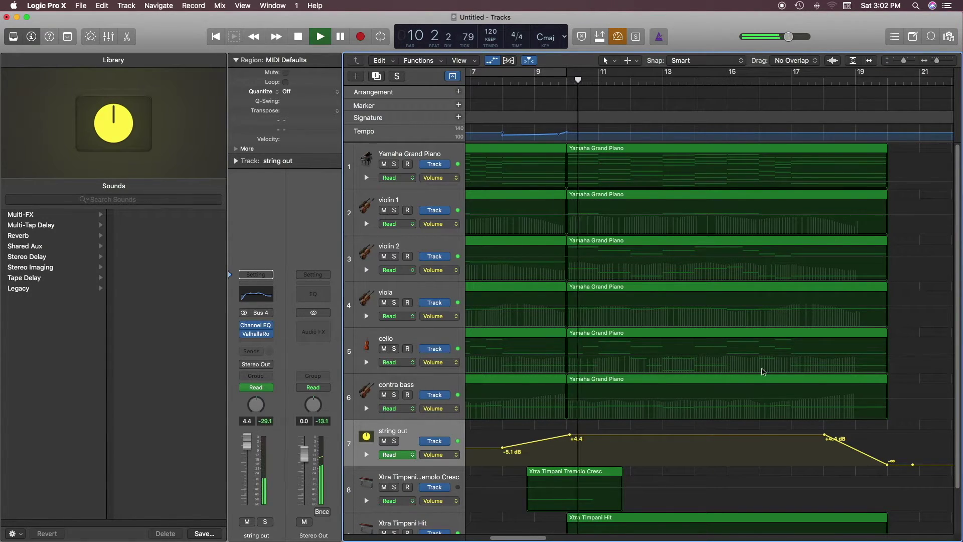
scroll(757, 405, "down", 2)
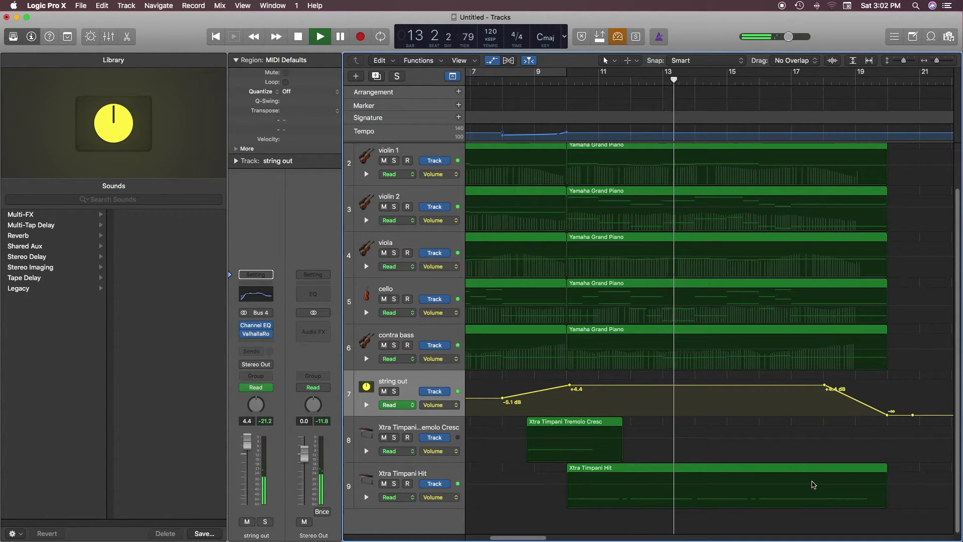
left_click(813, 485)
left_click_drag(261, 458, 253, 485)
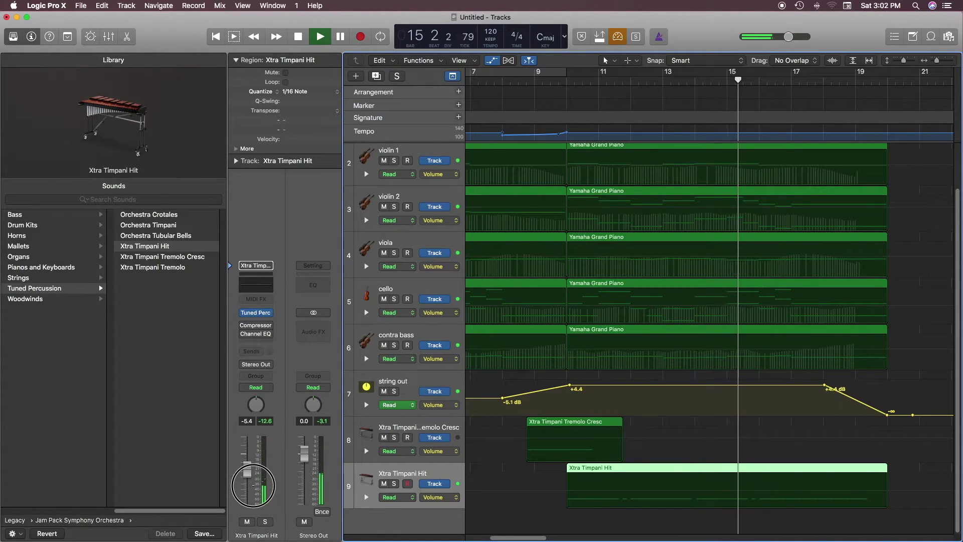
left_click_drag(254, 485, 264, 497)
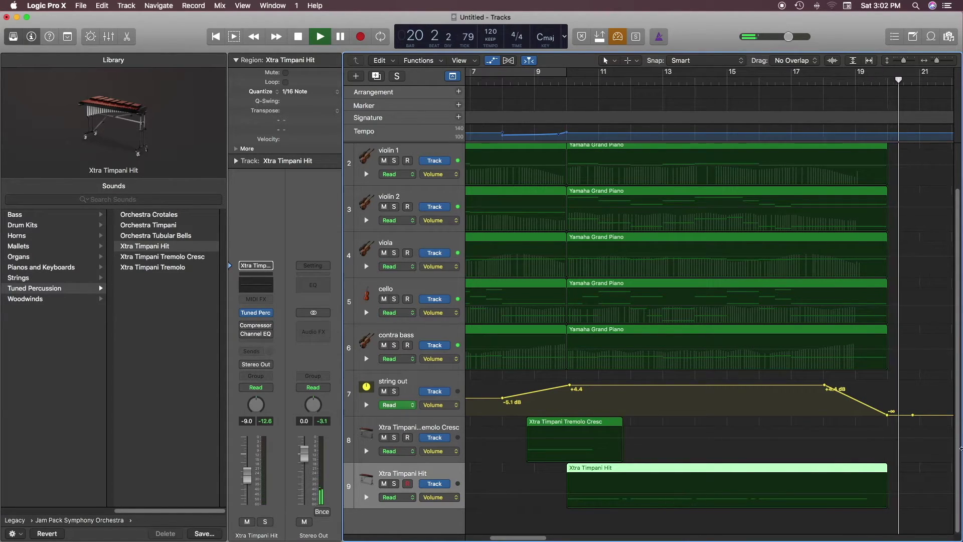
key("space")
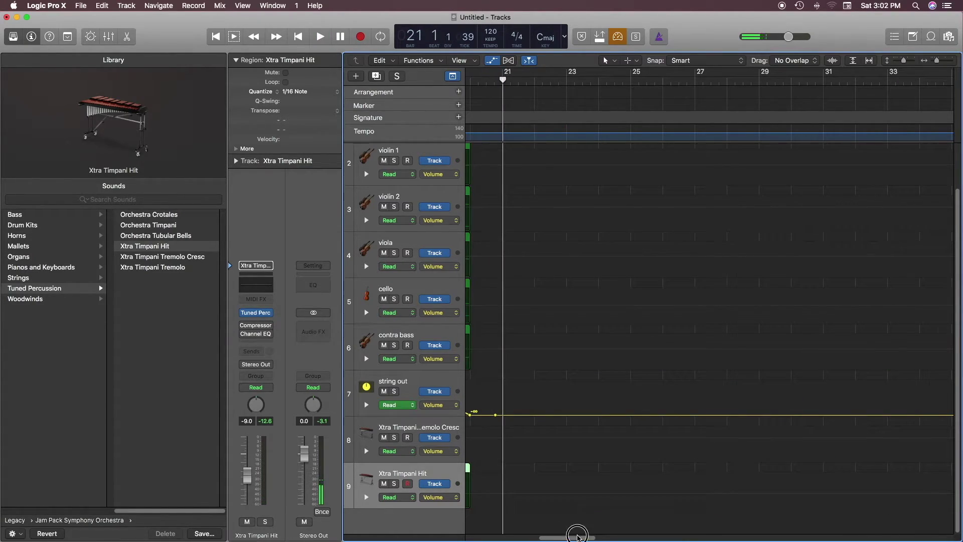
Step: Hide automation and redraw the final expression curves of the six second-section regions on tracks 1 to 6 to fall off towards bar 20
left_click_drag(577, 534, 545, 535)
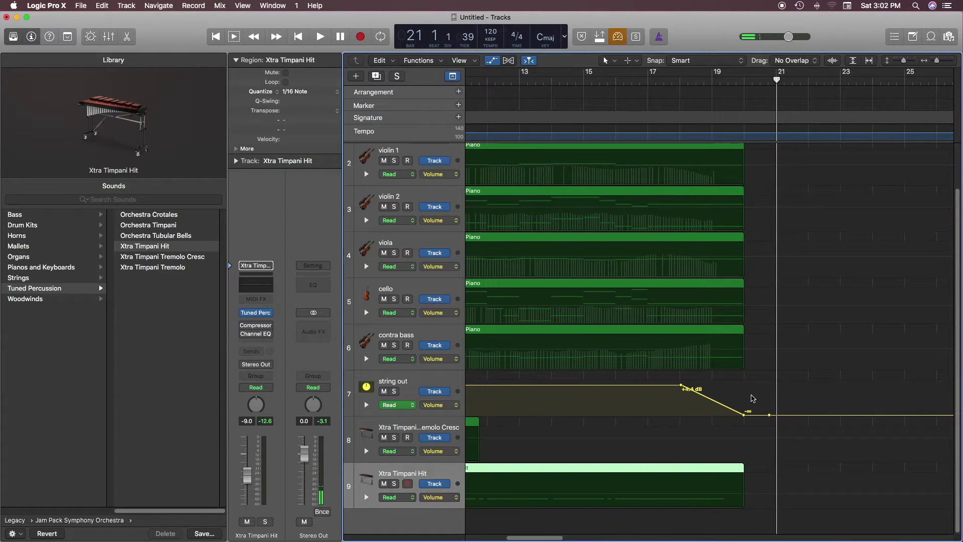
key("a")
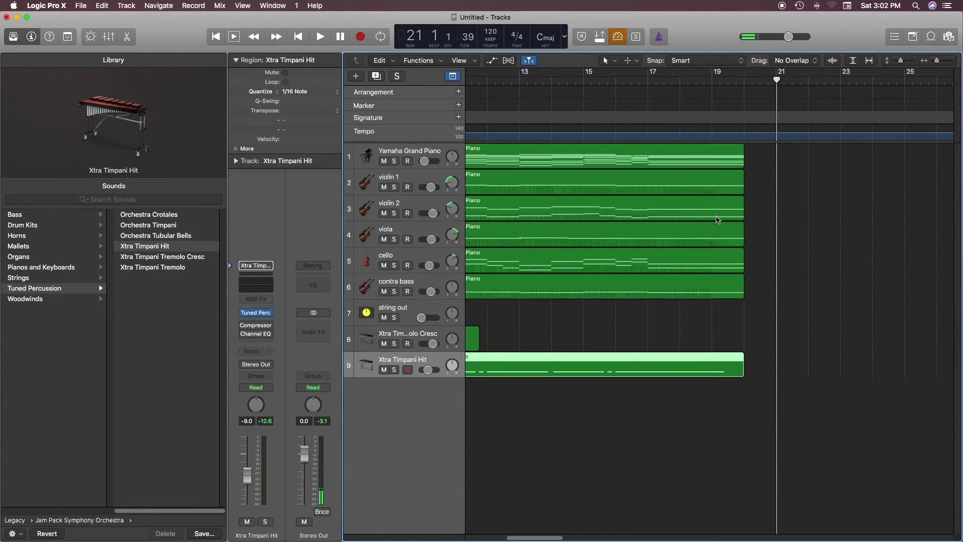
left_click_drag(754, 153, 700, 281)
key("p")
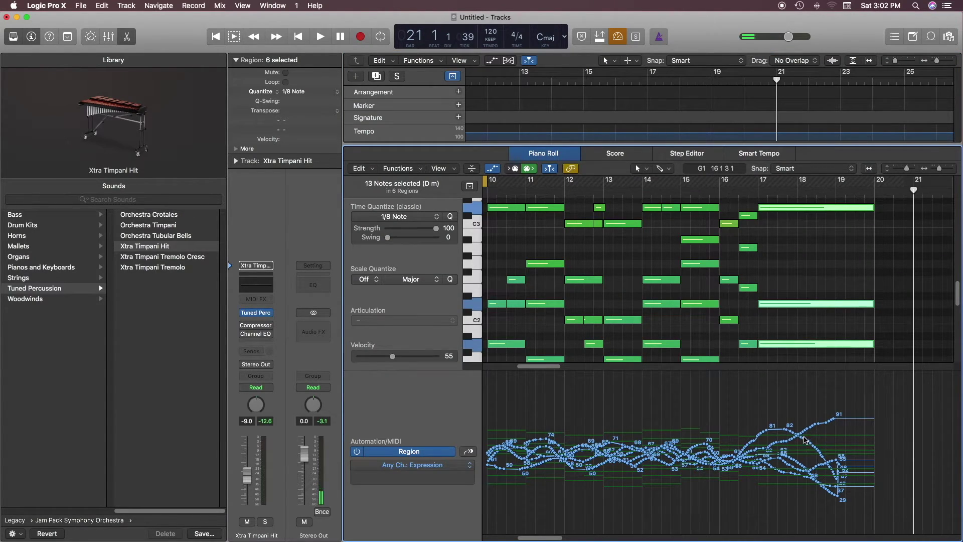
mouse_move(805, 431)
left_mouse_down()
mouse_move(825, 432)
mouse_move(871, 489)
mouse_move(837, 459)
mouse_move(870, 496)
mouse_move(845, 486)
mouse_move(855, 493)
mouse_move(843, 496)
mouse_move(869, 510)
left_mouse_up()
mouse_move(841, 481)
left_mouse_down()
mouse_move(855, 509)
mouse_move(862, 499)
mouse_move(875, 512)
left_mouse_up()
left_click(574, 154)
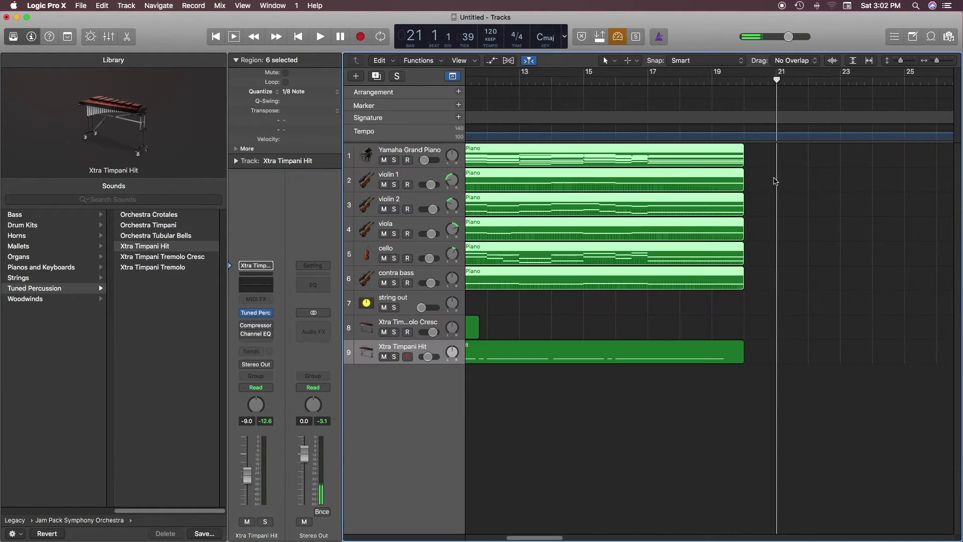
Step: Play the ending from bar 15, and return to the project start with the whole arrangement in view
left_click(586, 80)
key("space")
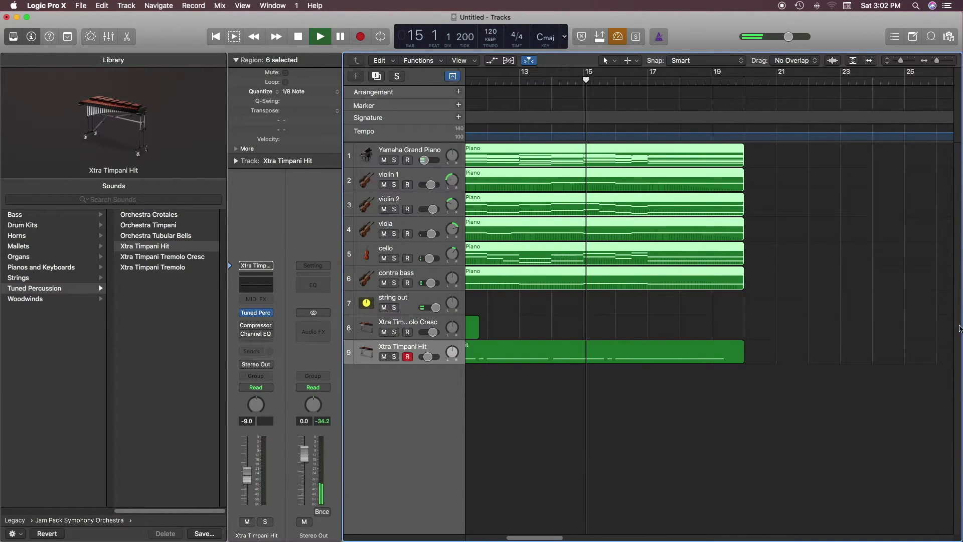
left_click(883, 302)
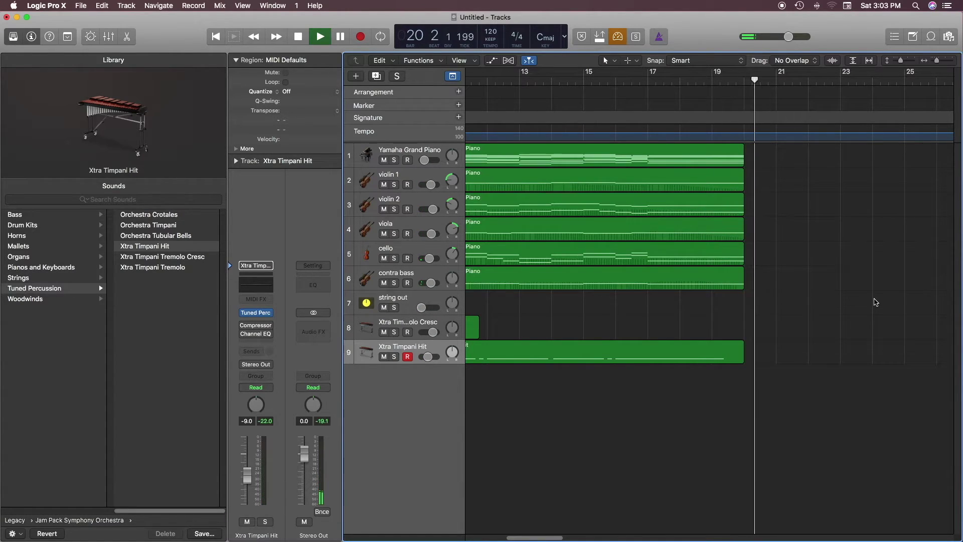
key("super+Left")
key("super+Left")
key("super+Left")
key("super+Left")
key("super+Left")
key("Return")
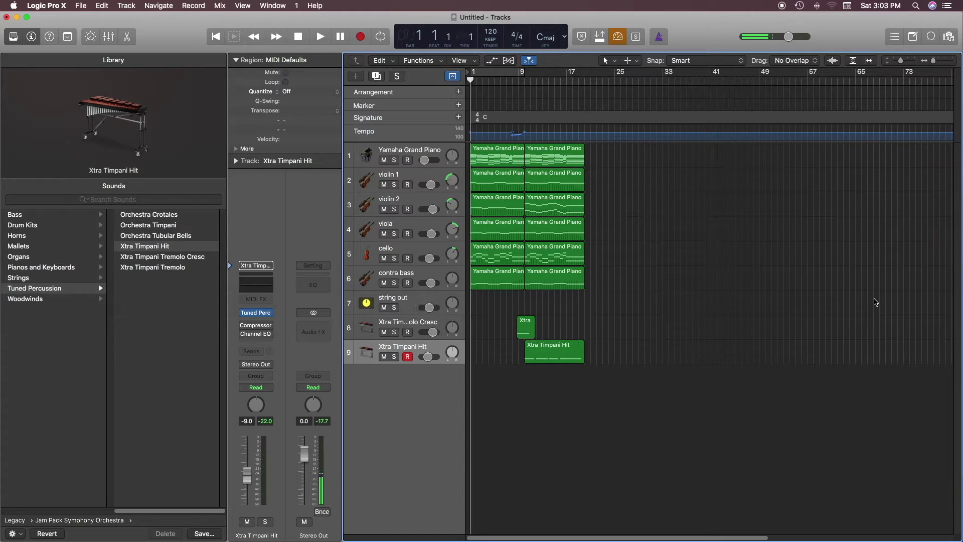
Step: Save the project to the Desktop as "string arrangement"
key("super+s")
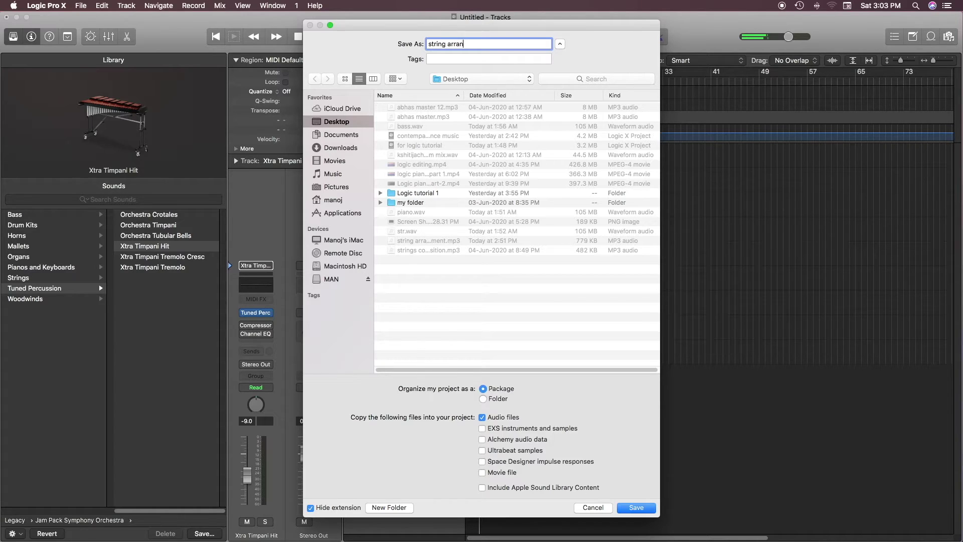
type("t")
key("Return")
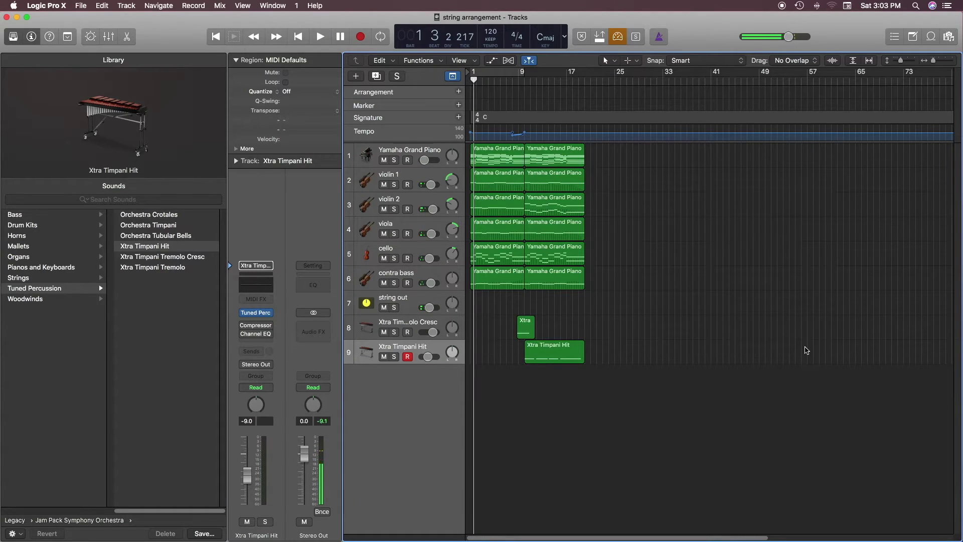
Step: Close the Library during playback and raise the string out track's volume automation point at bar 18 to +6.0 dB
key("space")
key("Return")
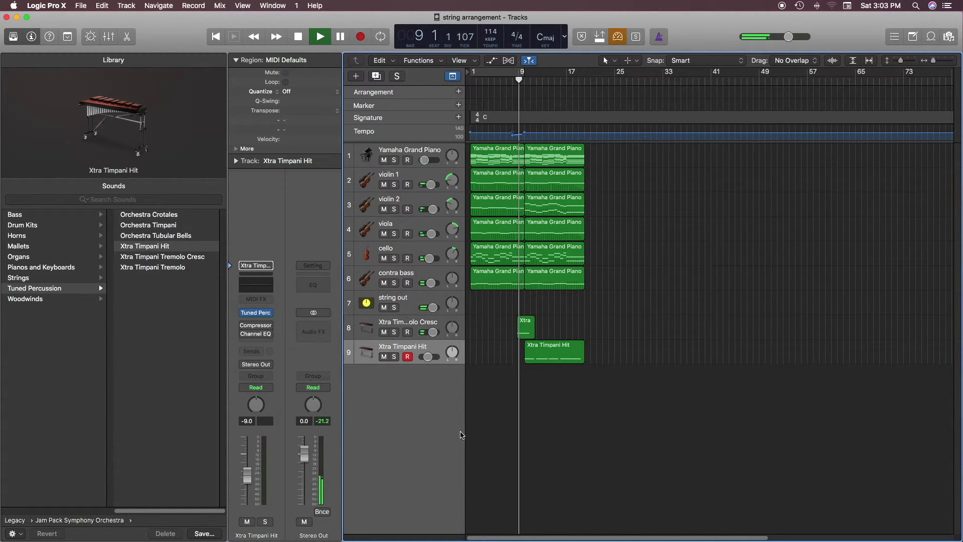
left_click(14, 39)
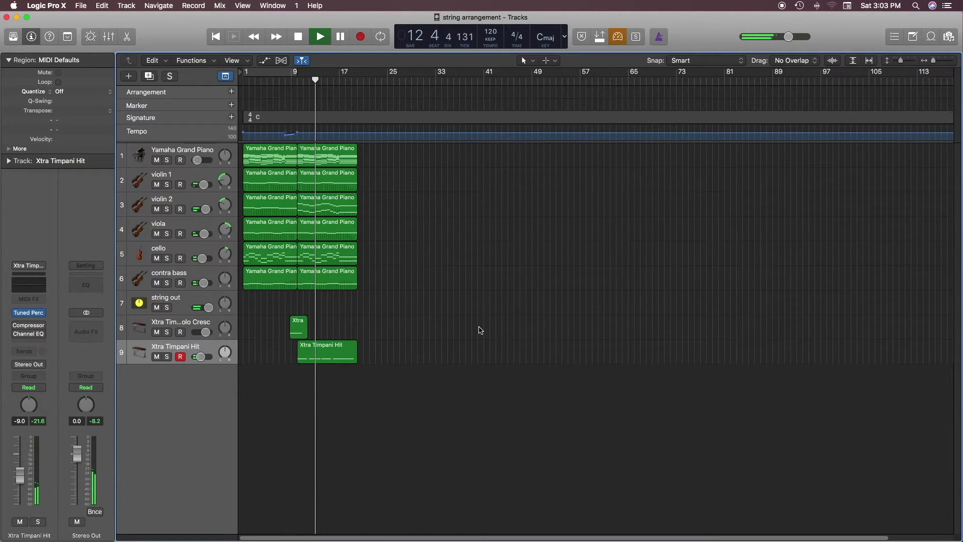
key("a")
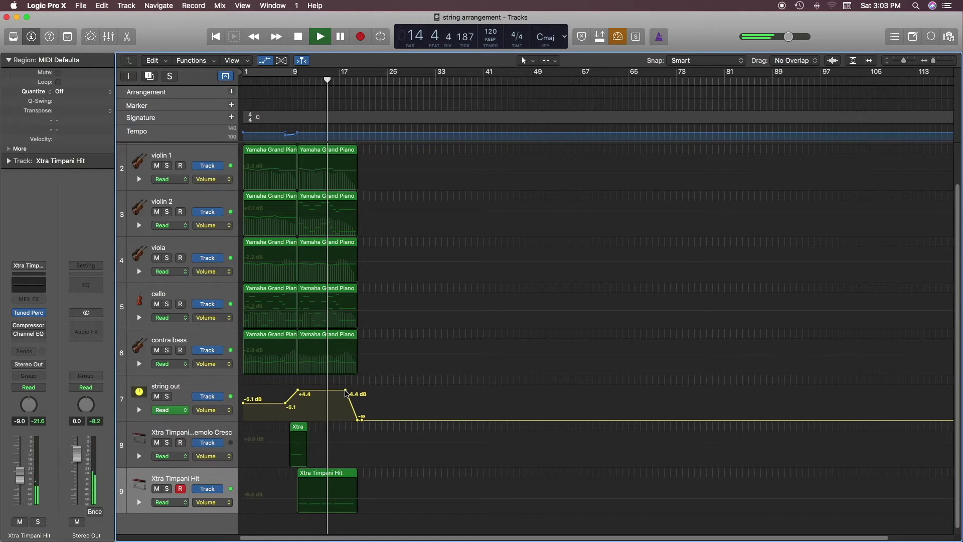
left_click_drag(345, 390, 345, 386)
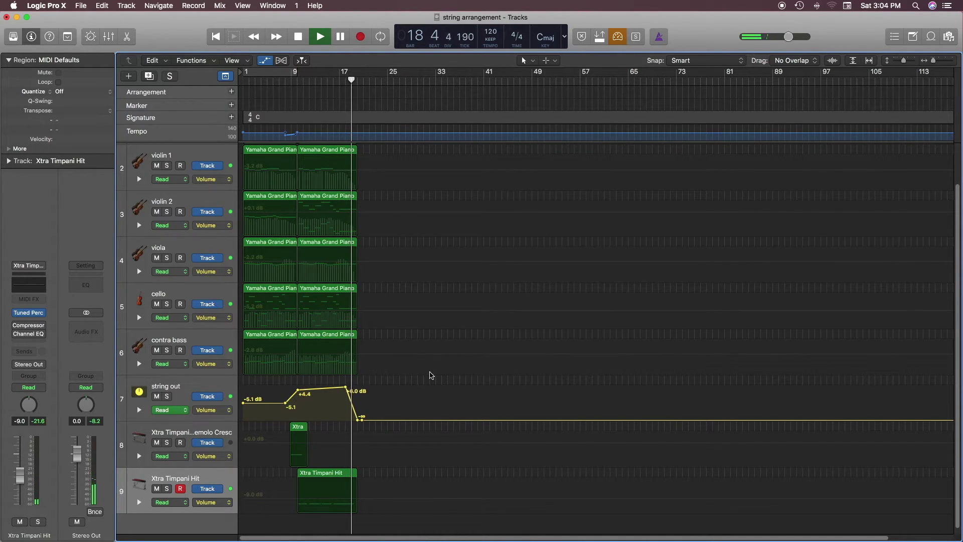
key("a")
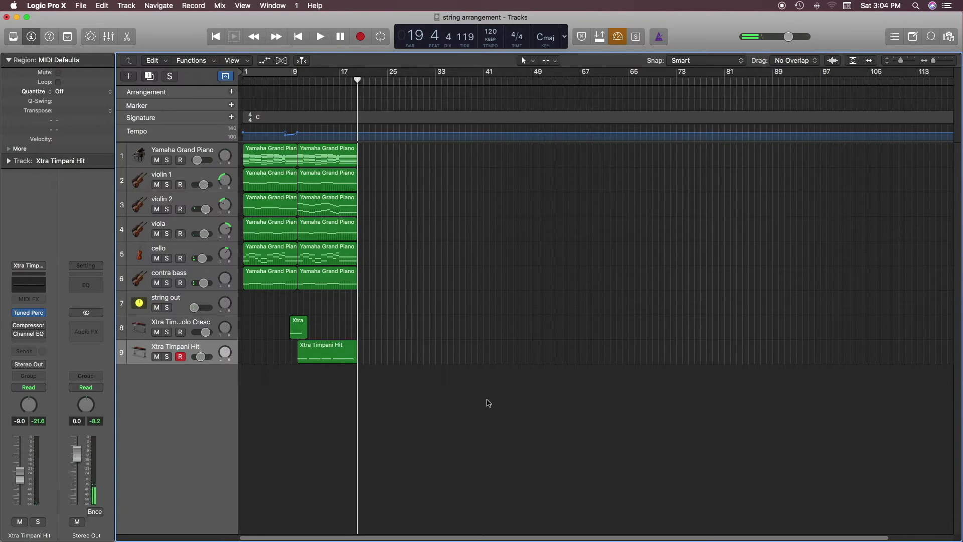
key("Return")
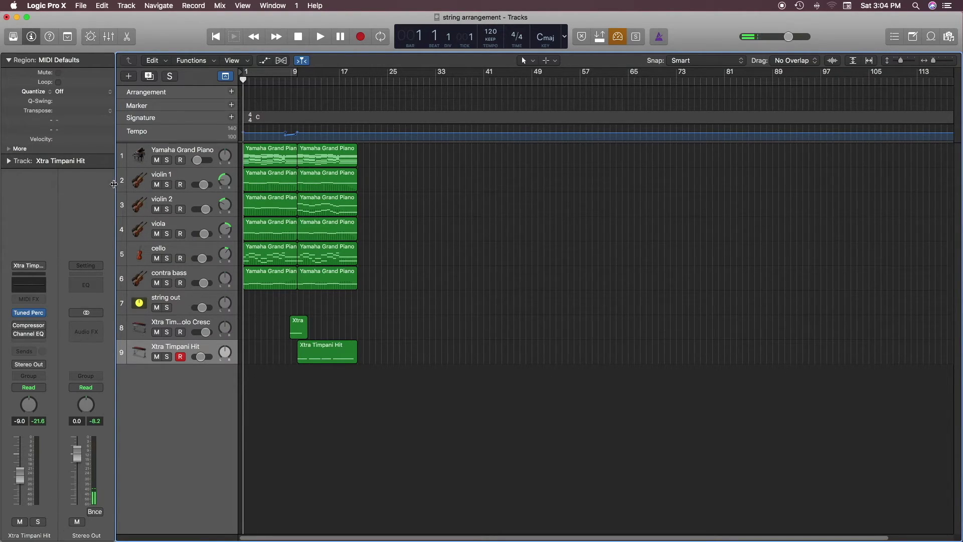
Step: Add a Direction Mixer to the Stereo Out channel, set its spread to 1.20 and close the plug-in window during playback
left_click(102, 327)
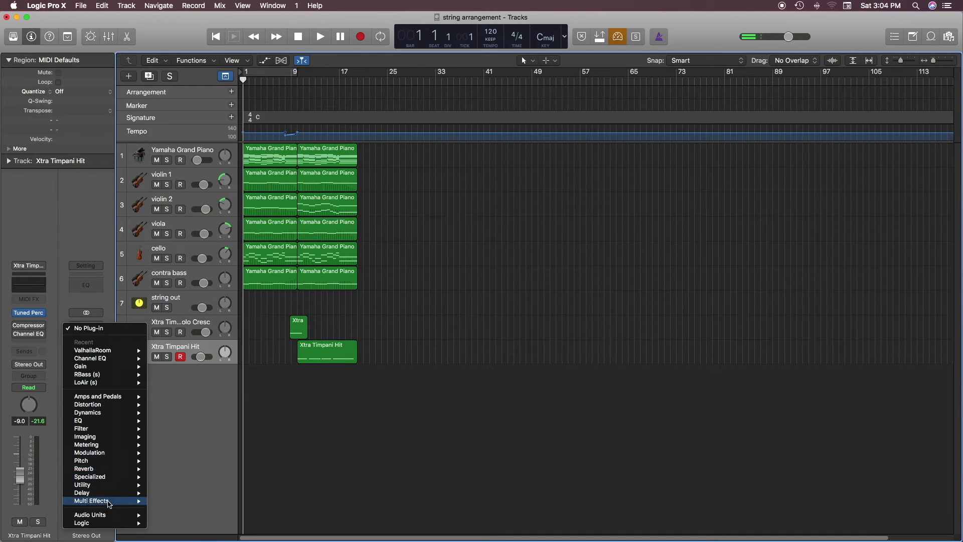
mouse_move(121, 476)
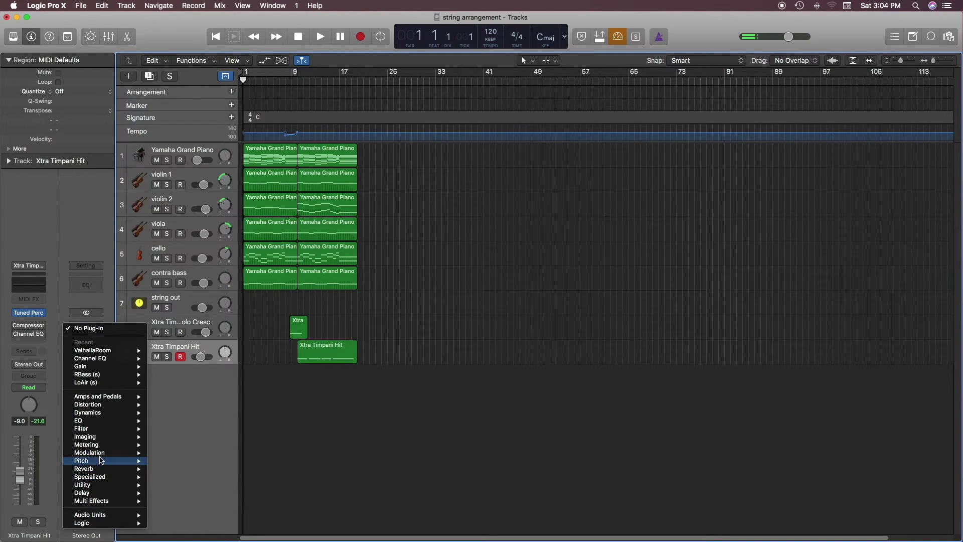
mouse_move(112, 439)
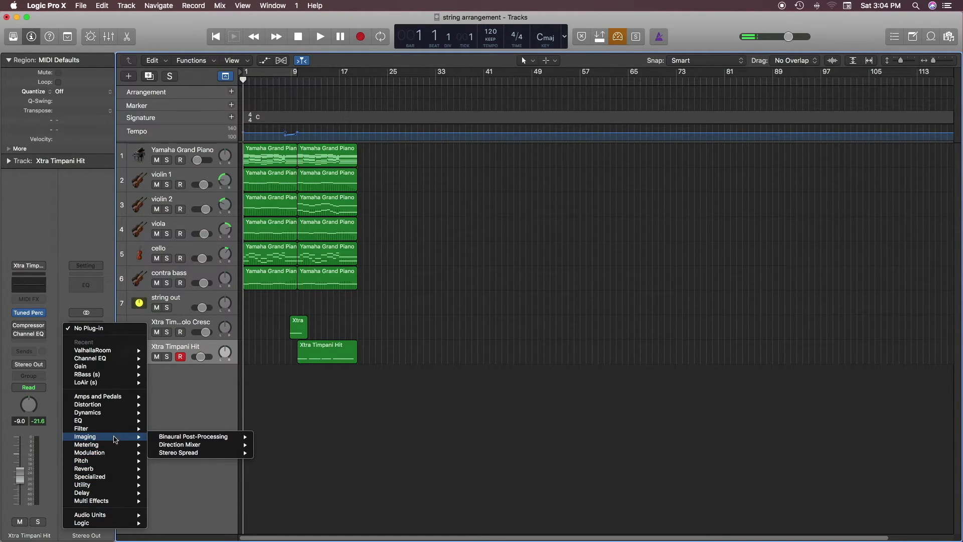
mouse_move(231, 448)
left_click(272, 445)
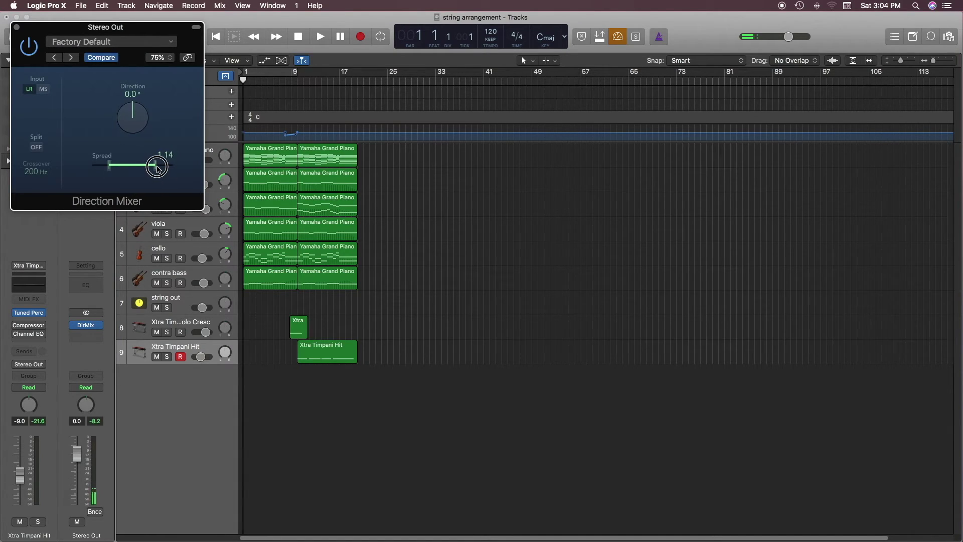
key("space")
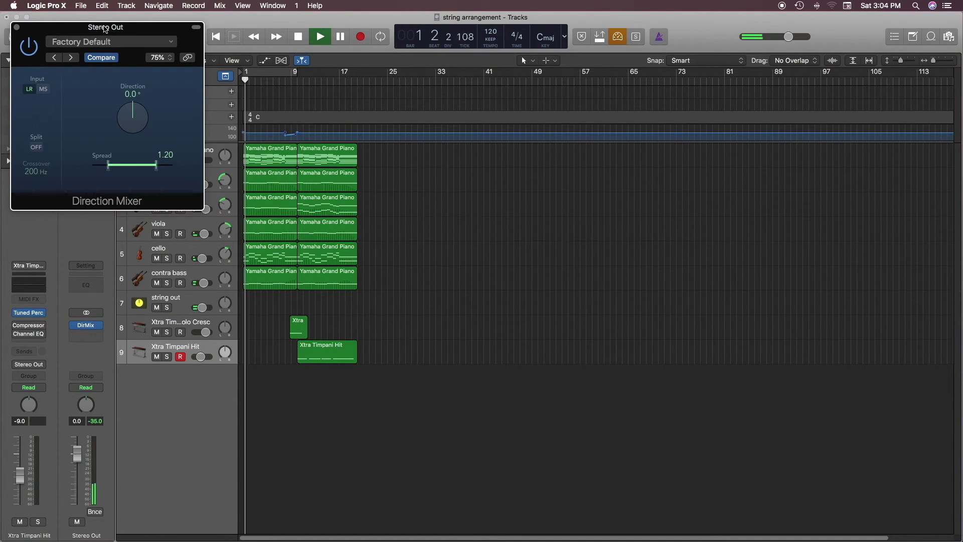
left_click(15, 28)
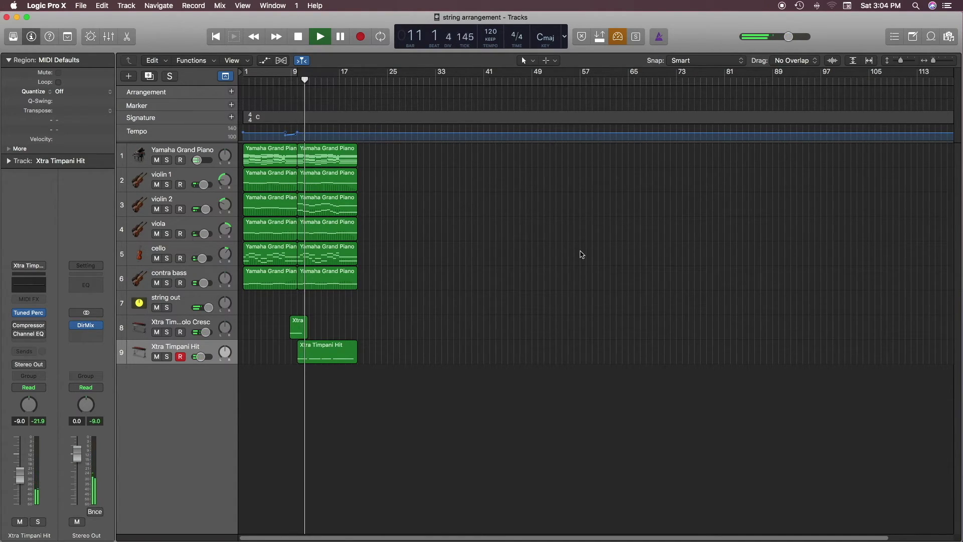
Step: Lower the timpani tremolo crescendo track's volume to -5.5 dB and raise the Stereo Out level to 4.8 dB
left_click(150, 336)
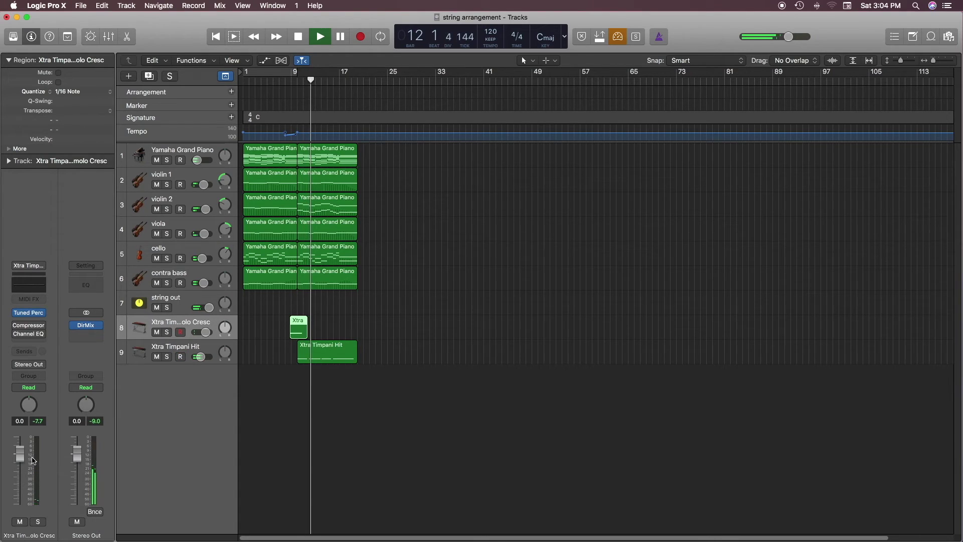
left_click(485, 434)
left_click_drag(77, 454, 86, 431)
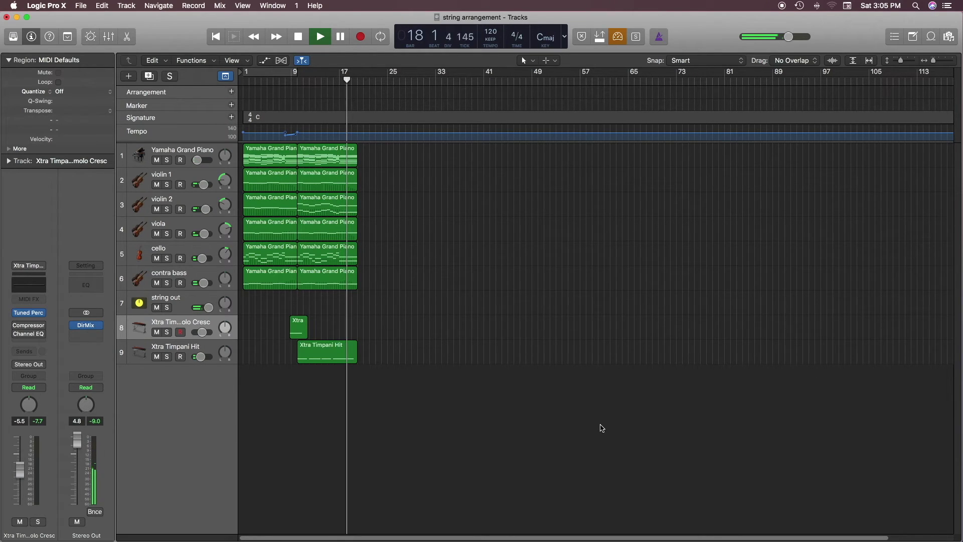
key("Return")
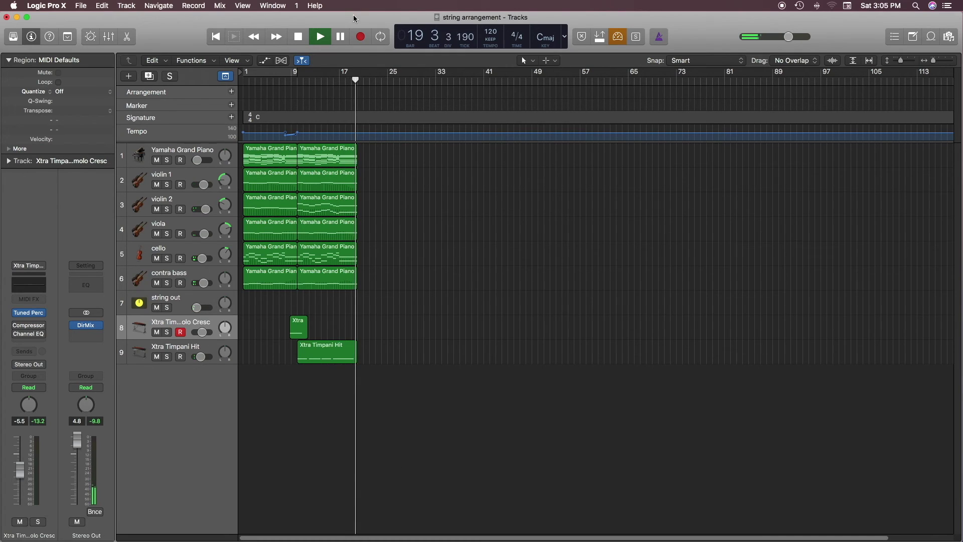
Step: Open the Xtra Timpani Hit region in the Piano Roll and split its long last note with the Scissors tool at bar 16 beat 3 and bar 17
left_click(323, 80)
double_click(339, 360)
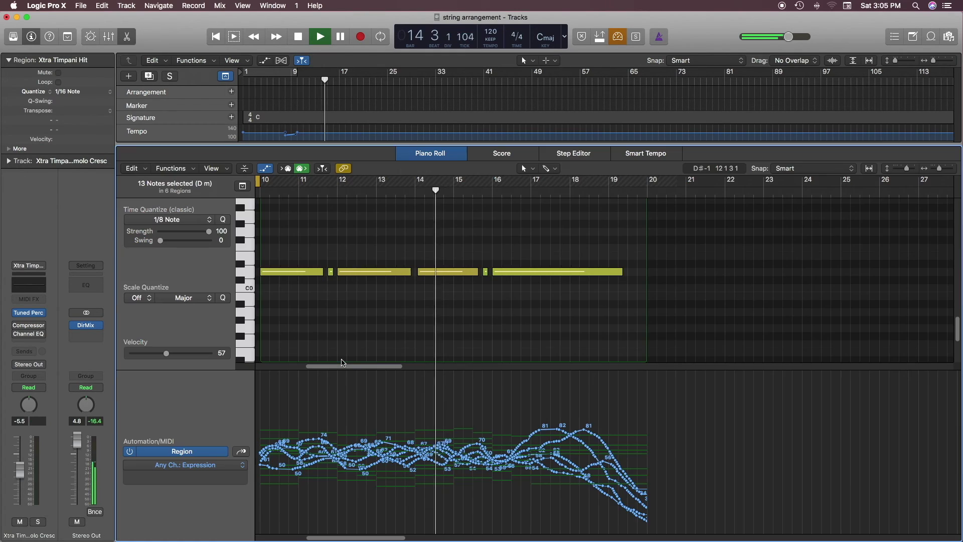
left_click(557, 307)
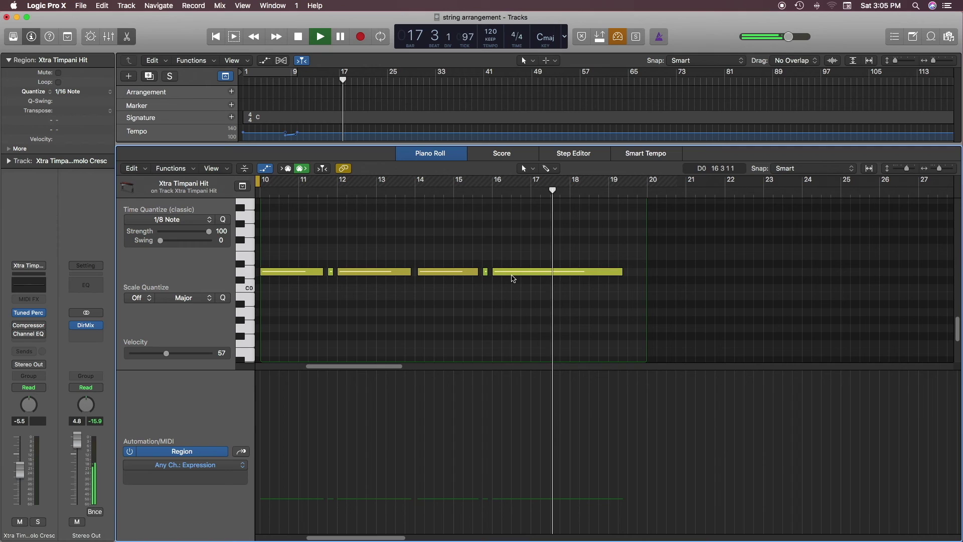
mouse_move(514, 277)
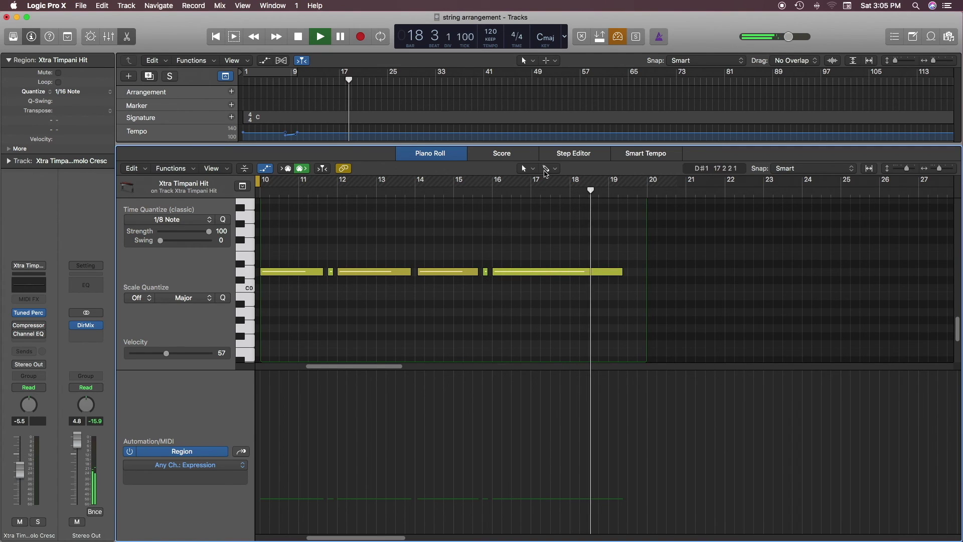
left_click(548, 168)
left_click(554, 234)
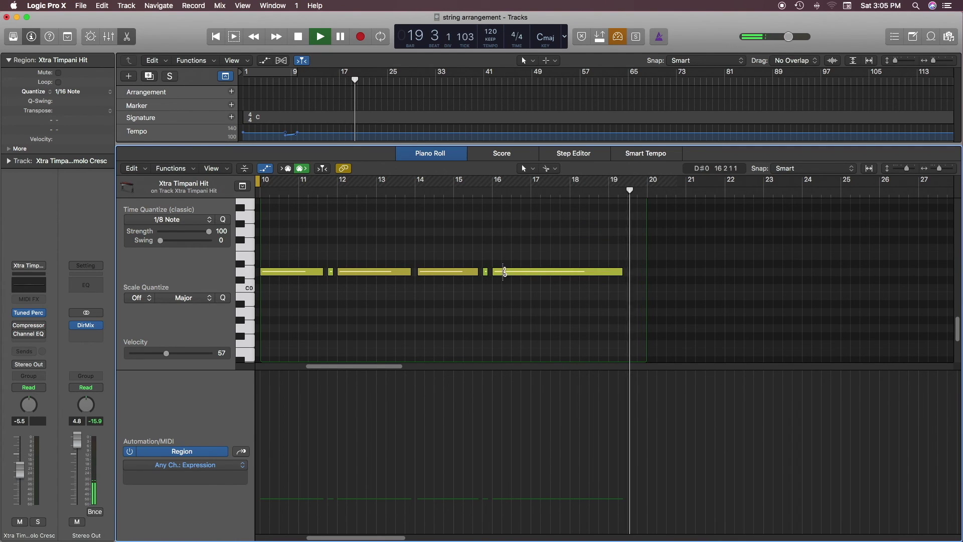
left_click(512, 272)
left_click(531, 271)
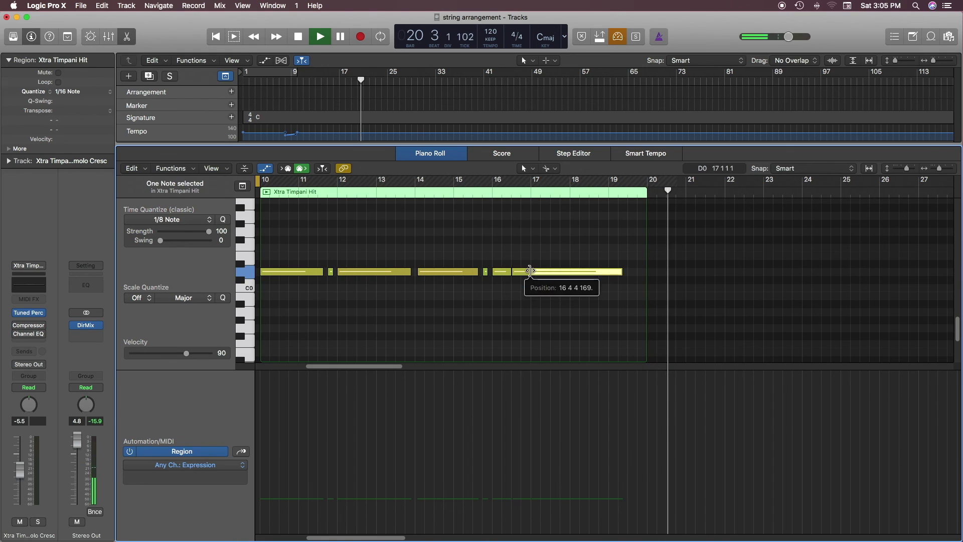
Step: Play the split timpani hits from about bar 14 beat 4 and close the Piano Roll
left_click(445, 189)
left_click(546, 318)
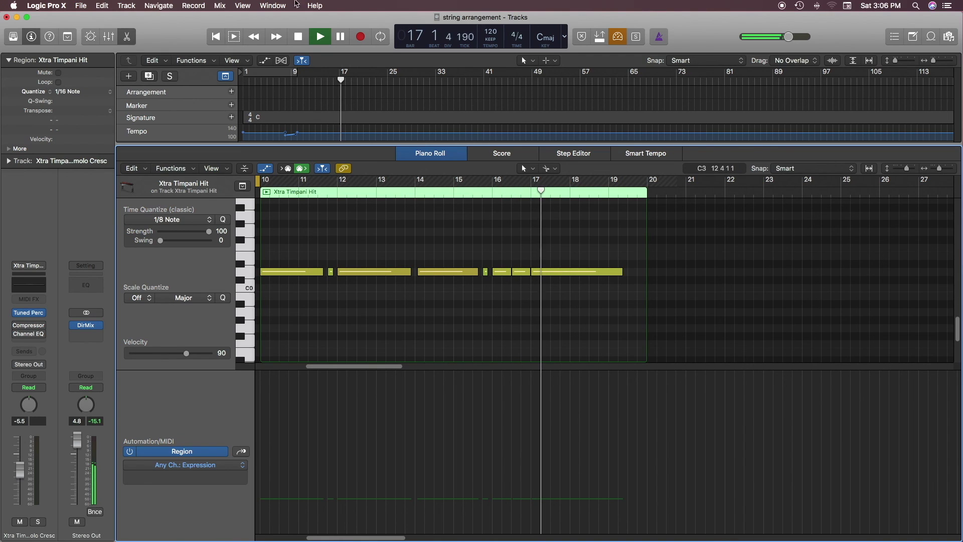
key("e")
left_click(630, 331)
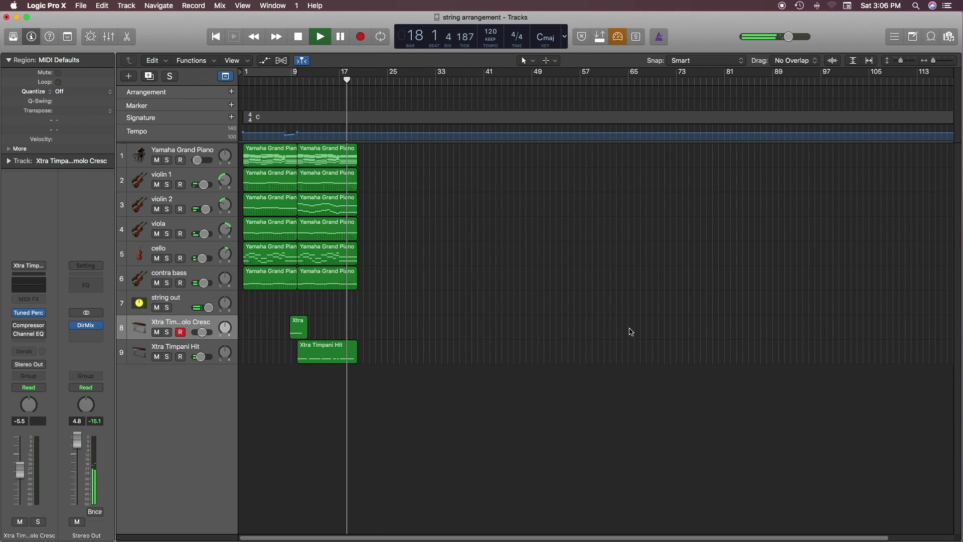